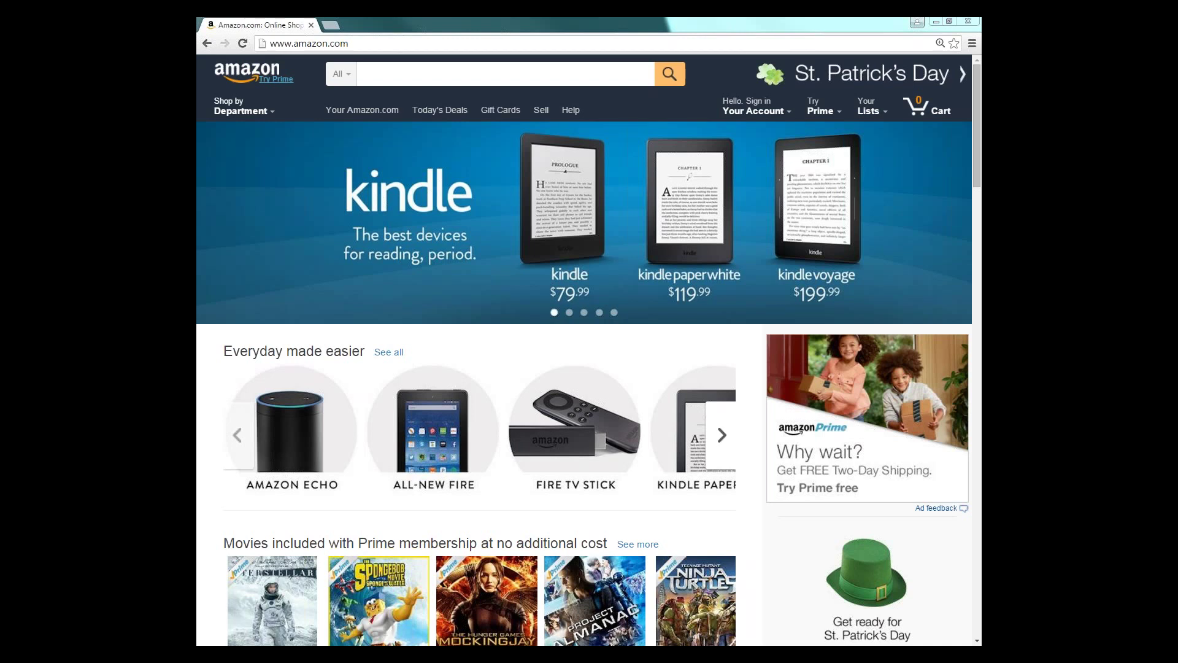
- Load amazon.com/ags in a new browser tab
left_click(332, 25)
type("amazon.")
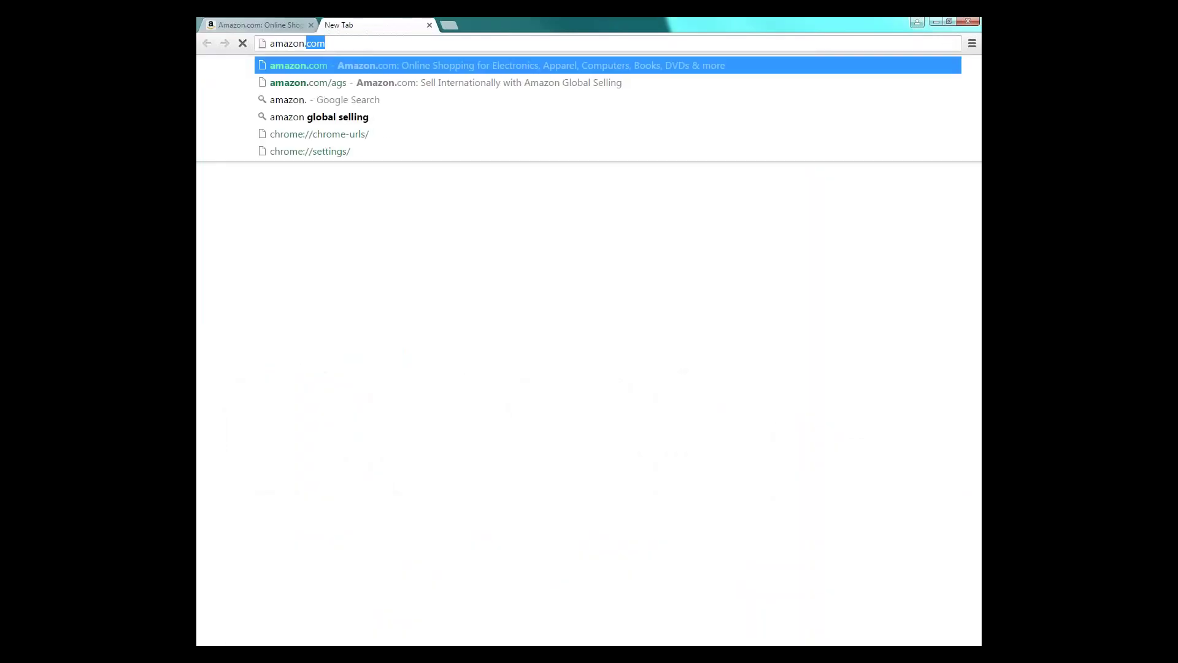
type("com/ags")
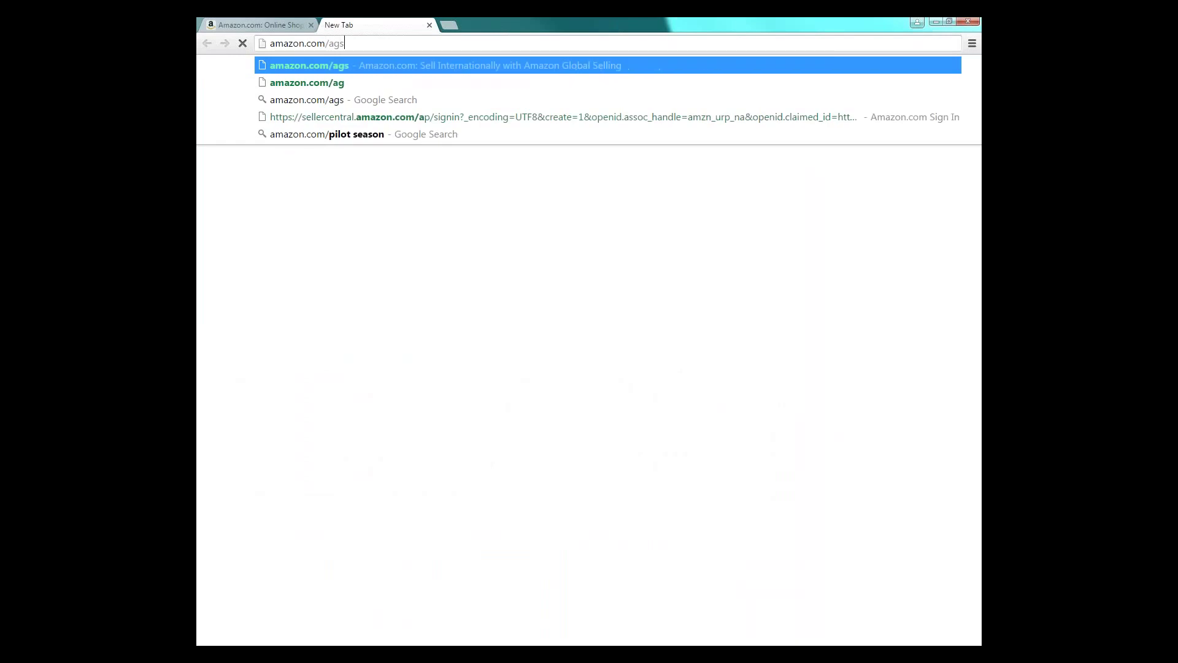
key("Return")
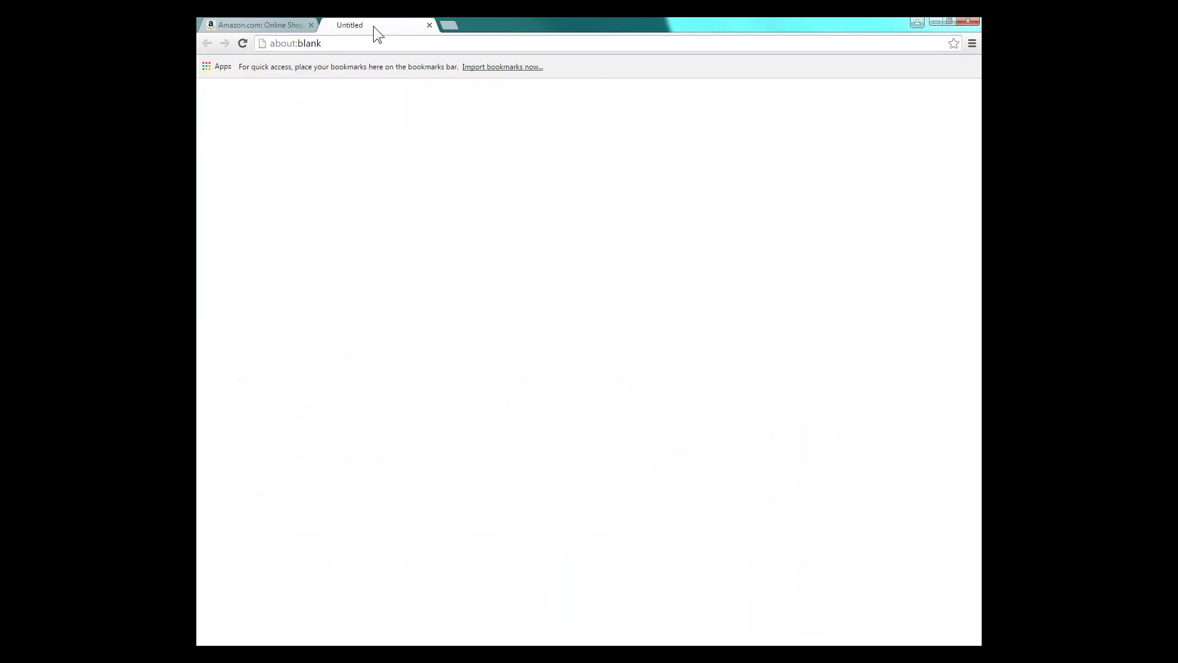
- Google 'amazon global selling' in another new tab
left_click(454, 26)
type("amaon g")
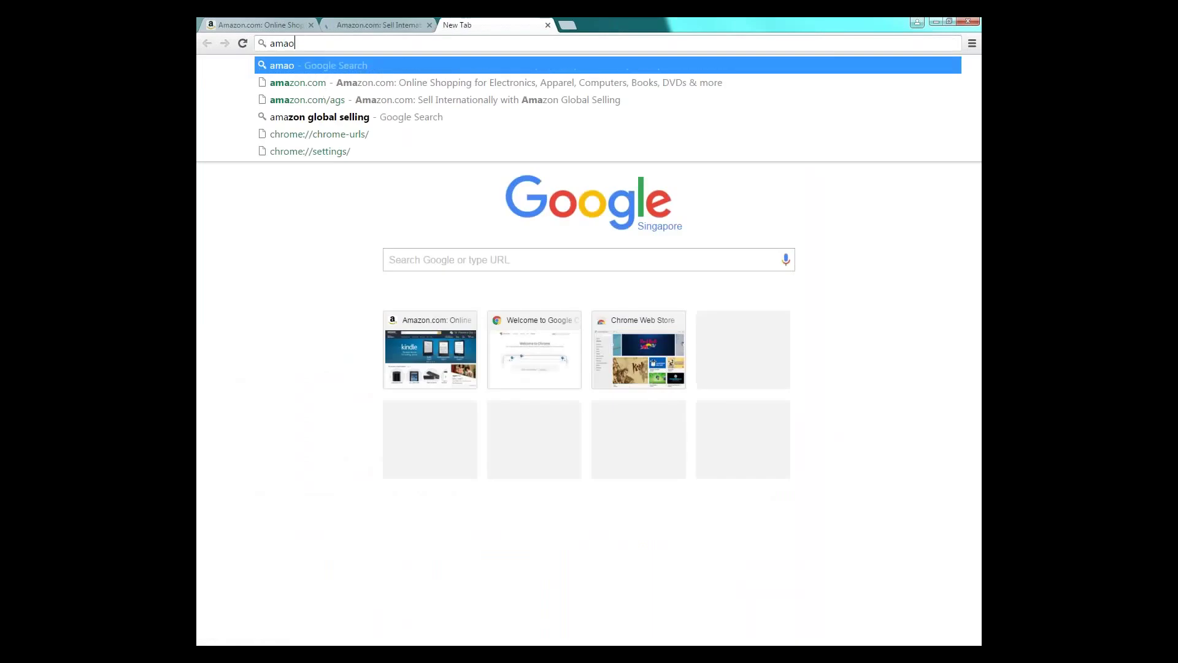
key("BackSpace")
key("BackSpace")
key("BackSpace")
key("BackSpace")
type("zon")
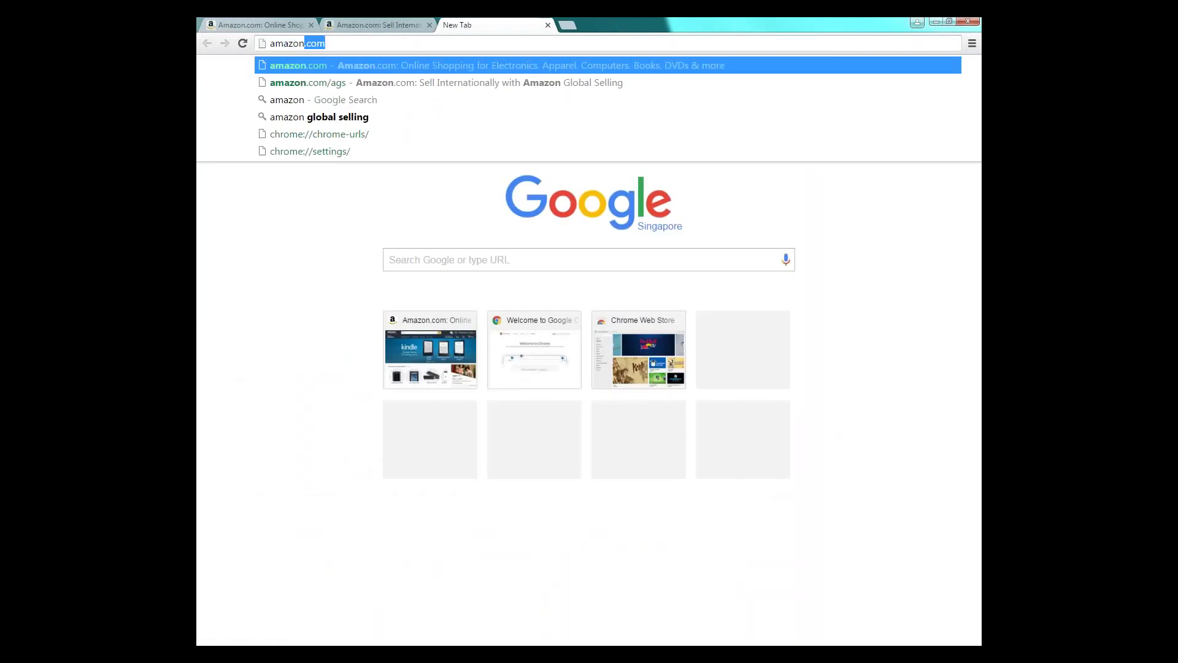
type(" global selling")
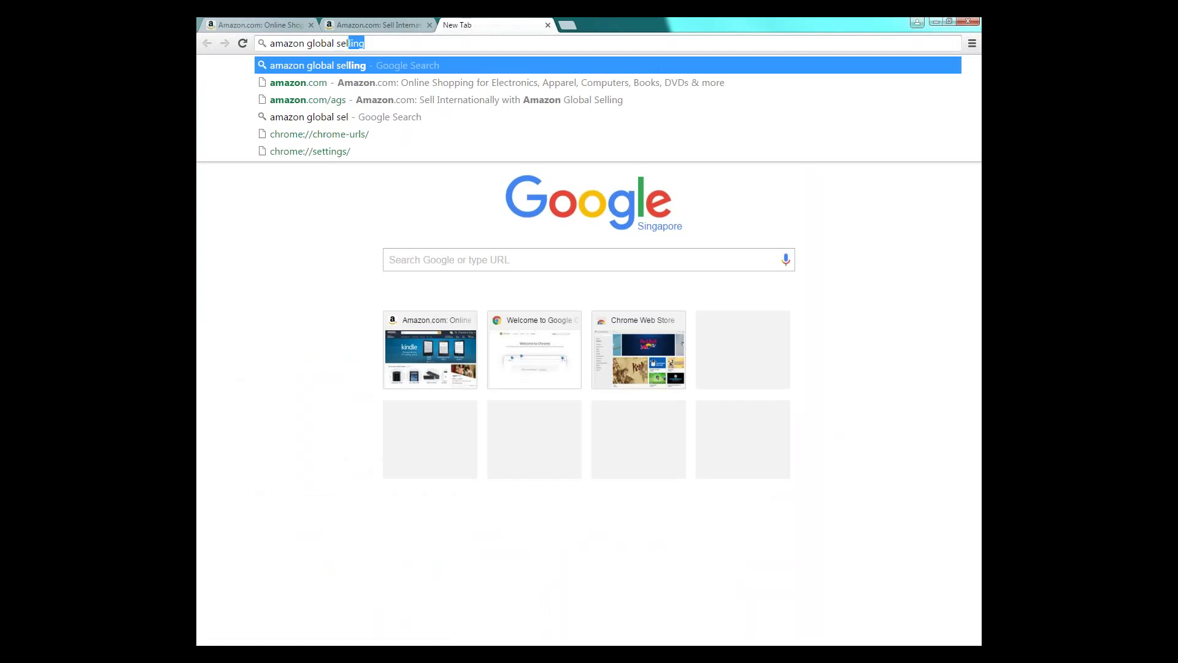
key("Return")
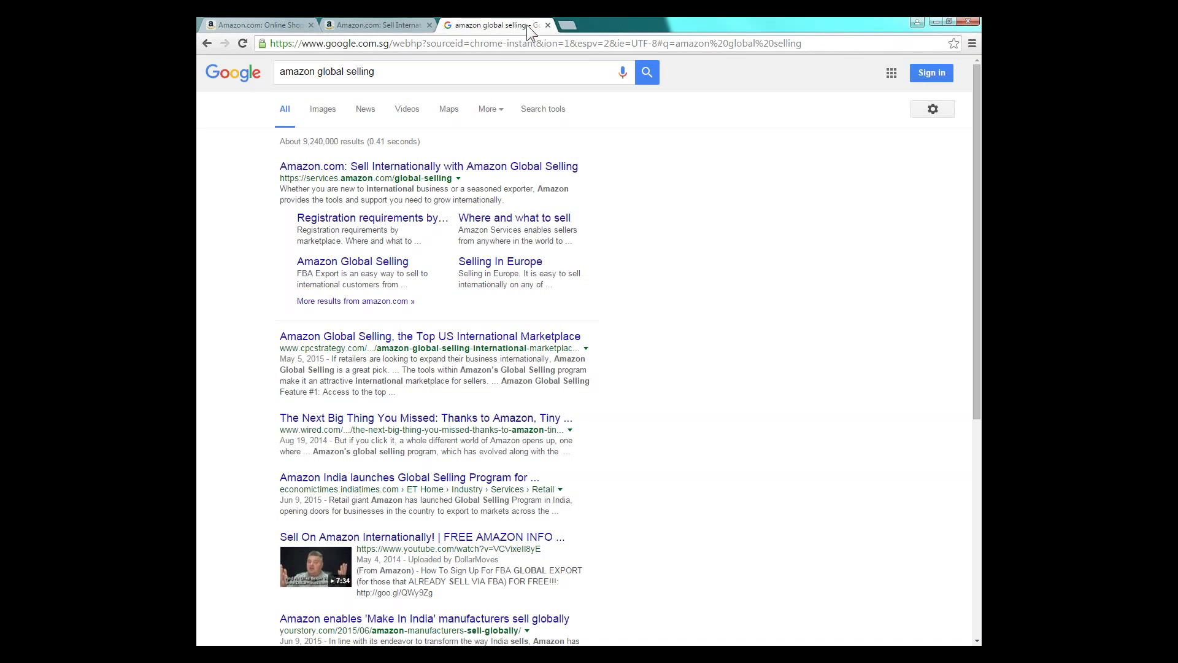
- Go to the j.mp/regsellamazon seller registration link in a new tab
left_click(569, 25)
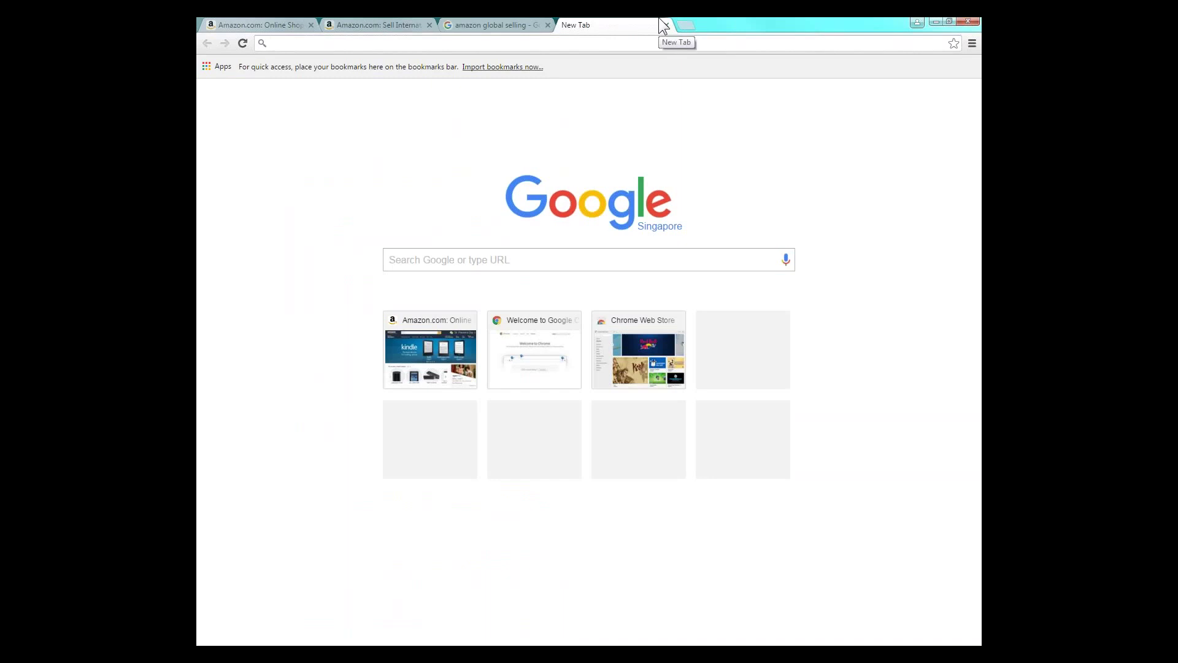
type("j.mp")
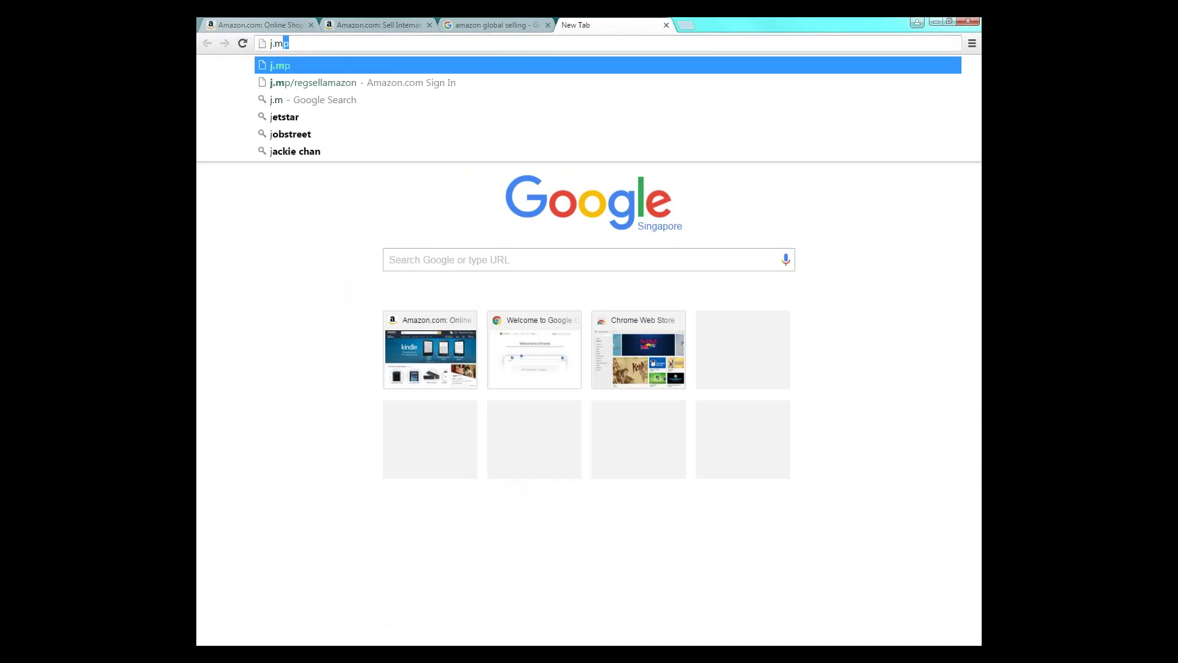
type("/r")
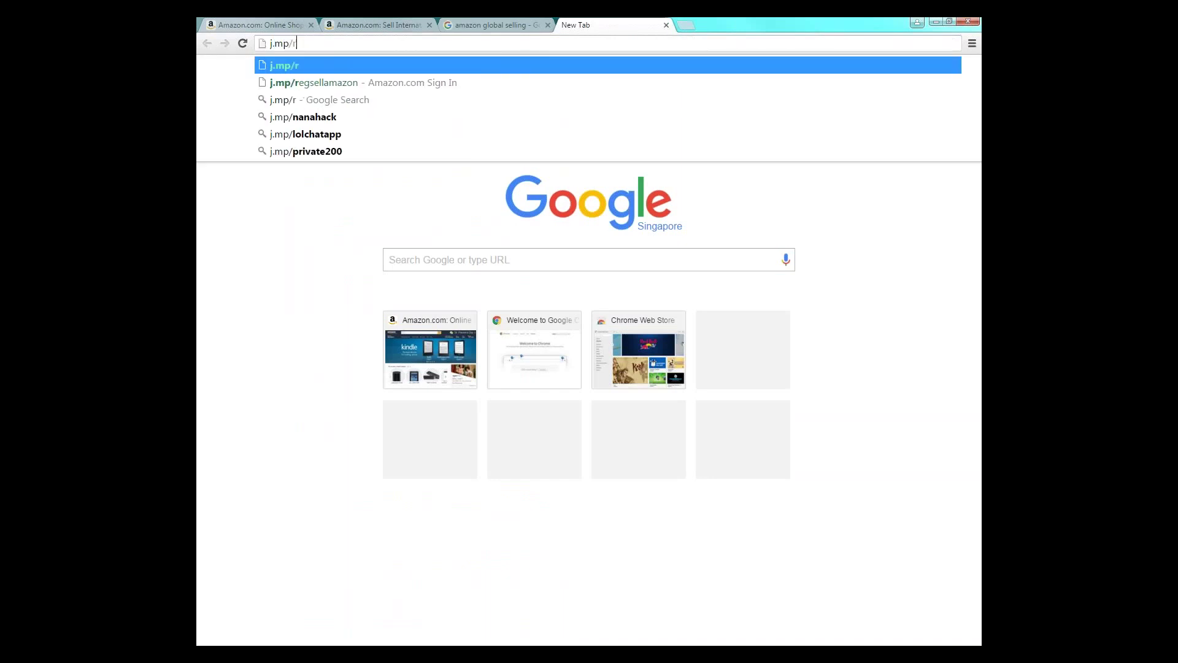
type("egsel")
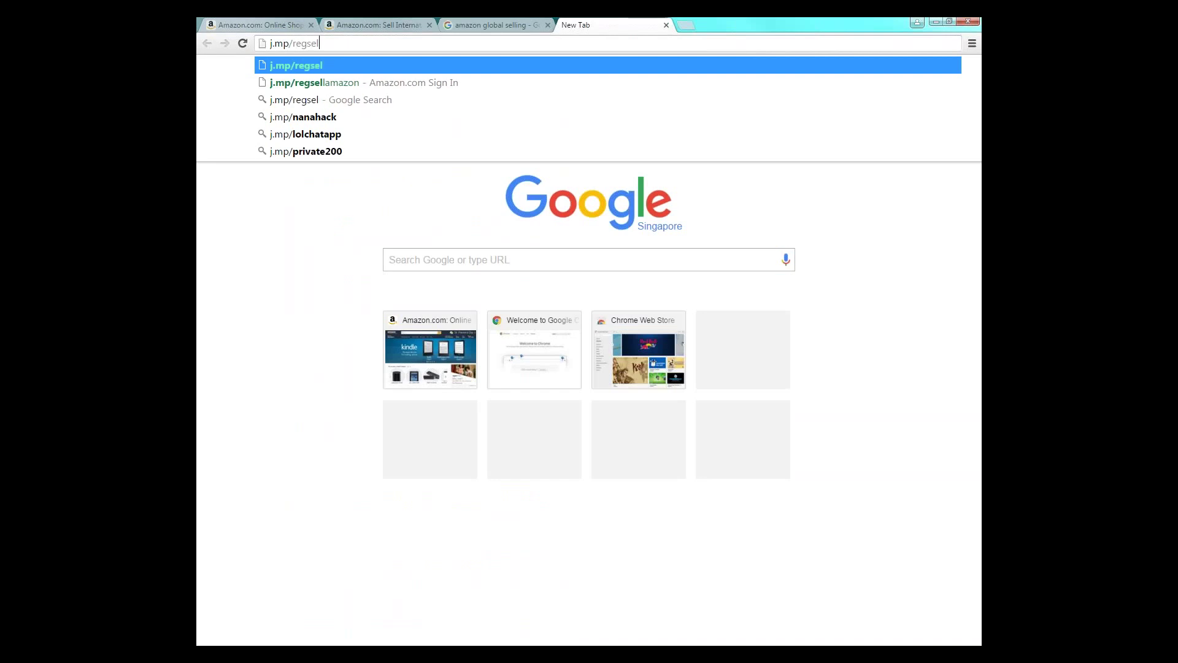
type("lamazon")
key("Return")
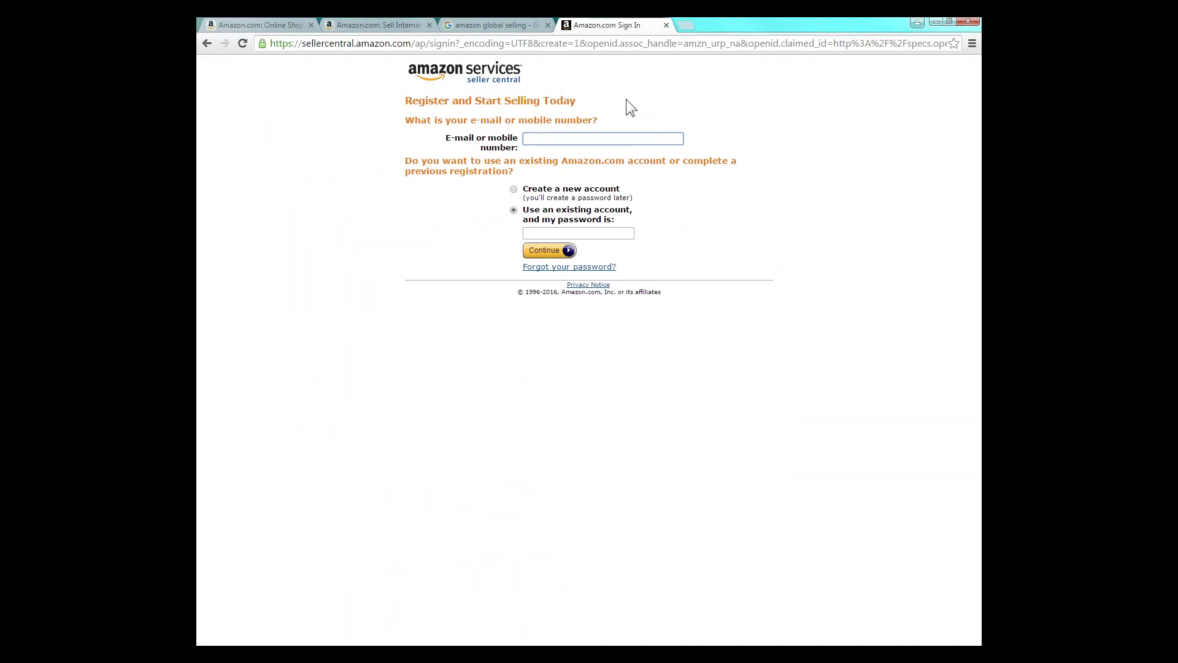
- Create a new account with the seller's full name, confirmed e-mail address and password
type("seller@mail.com")
left_click(514, 188)
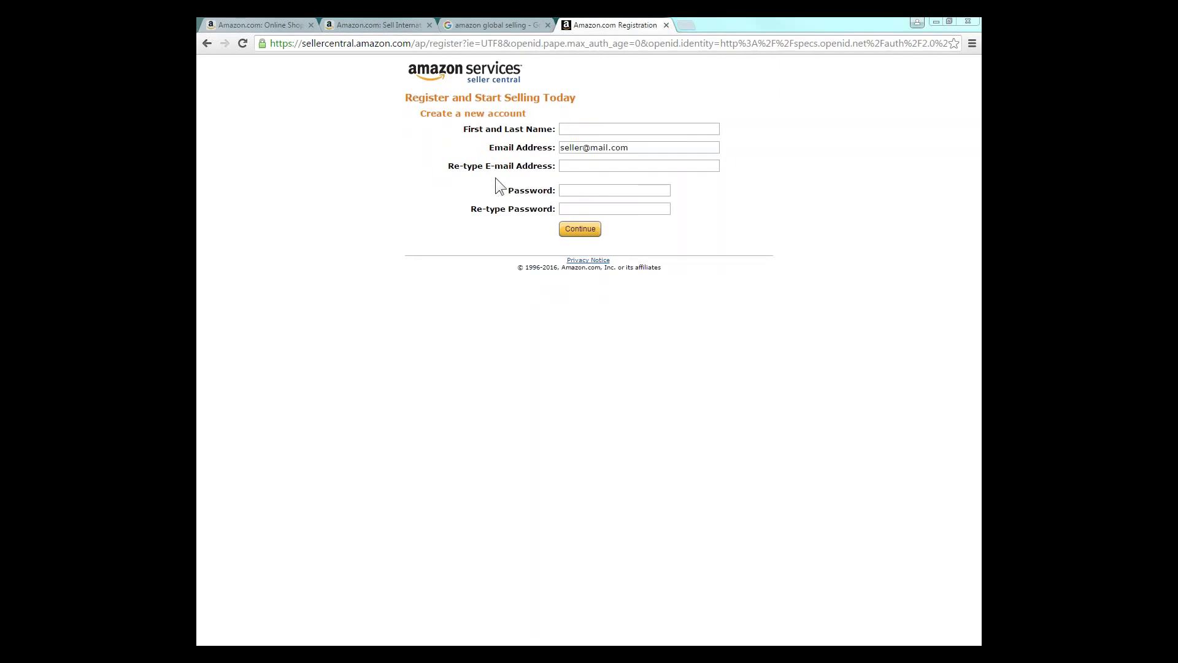
left_click(596, 129)
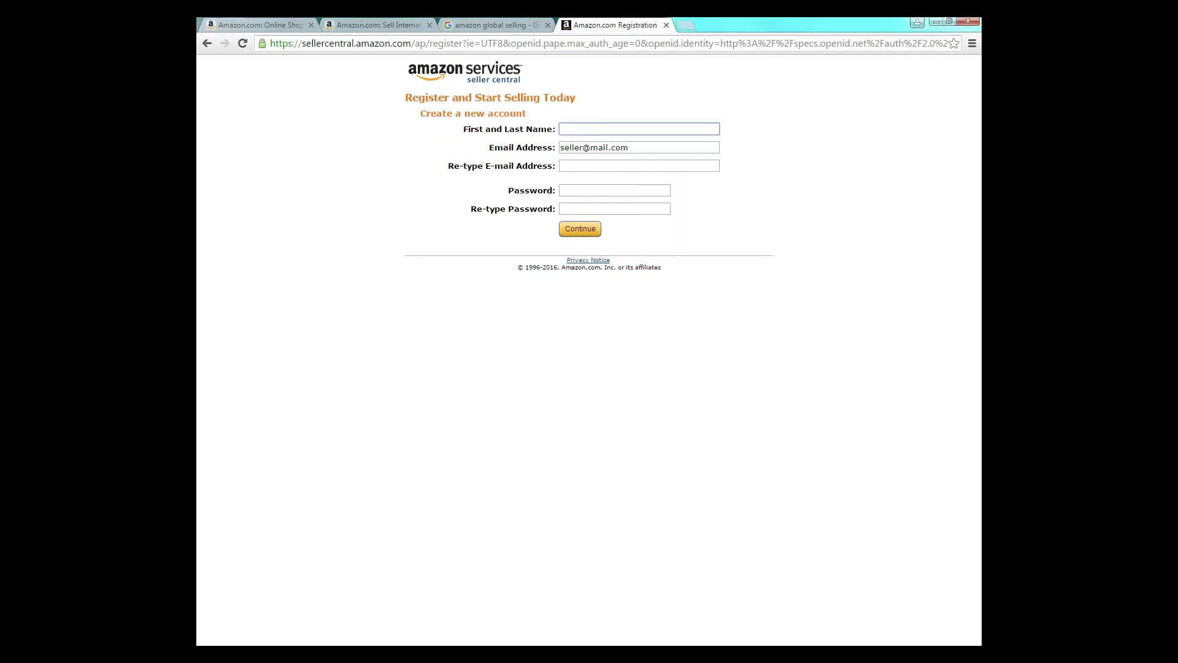
type("First Last")
left_click(639, 148)
left_click(620, 165)
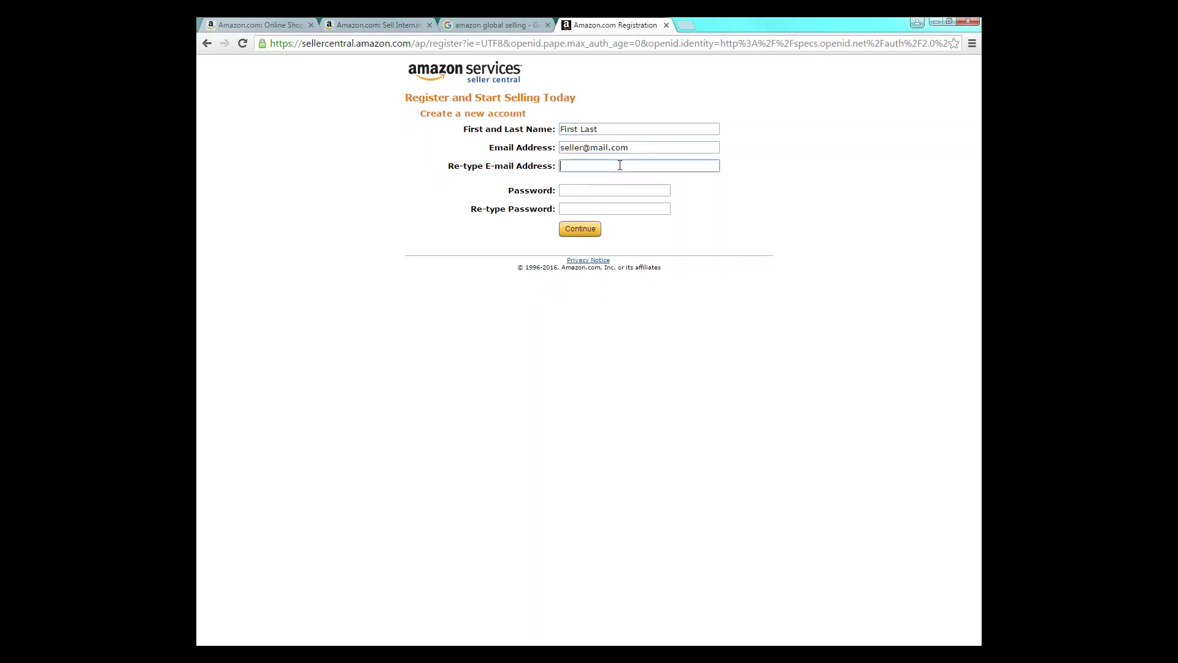
type("seller@mail.com")
key("Tab")
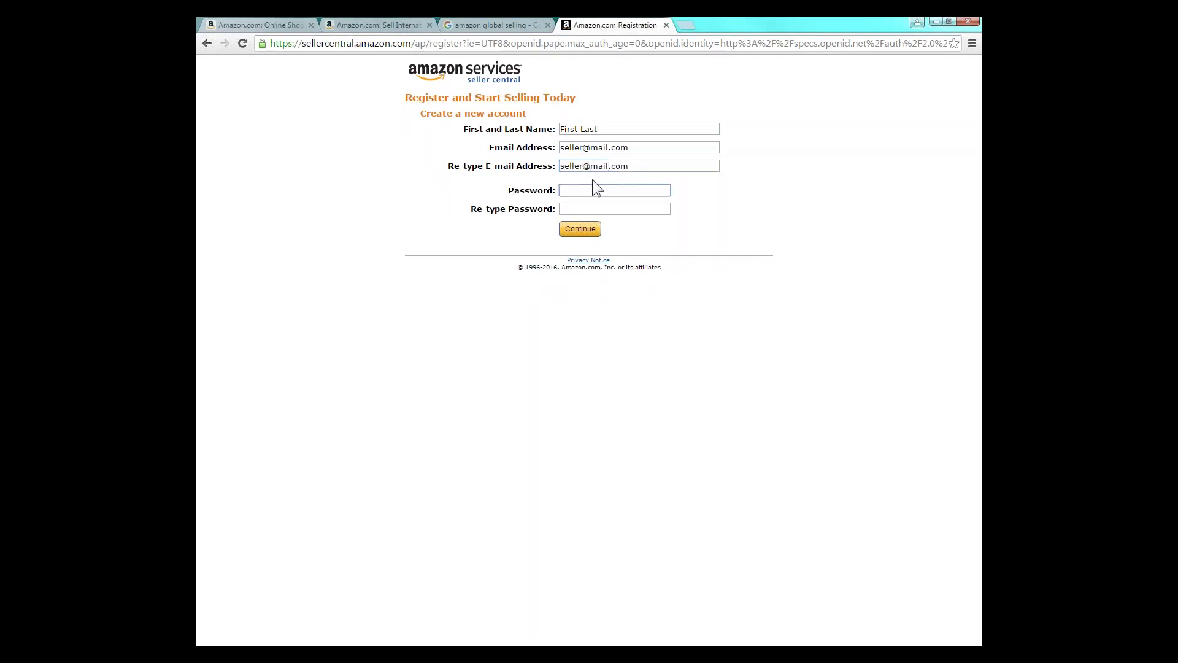
type("••••••••")
left_click(587, 209)
type("••••••••")
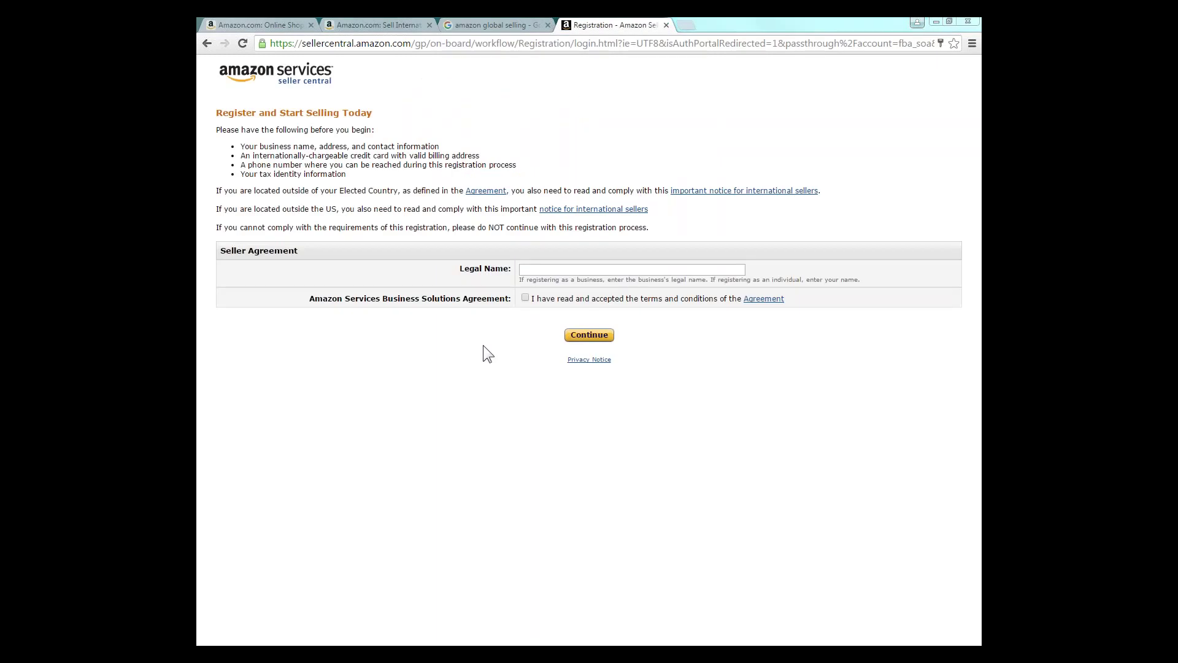
- Enter 'Seller Shop XYZ' as legal name and accept the Business Solutions Agreement
left_click(550, 271)
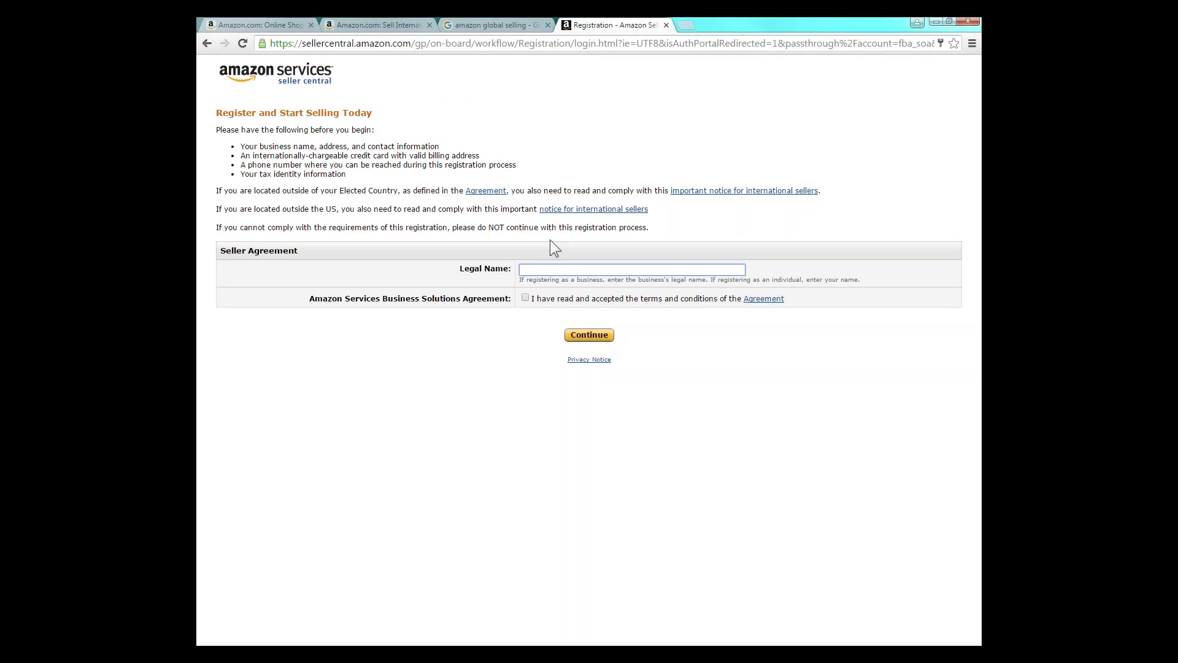
type("Seller")
type("Shop XYZ")
left_click(525, 298)
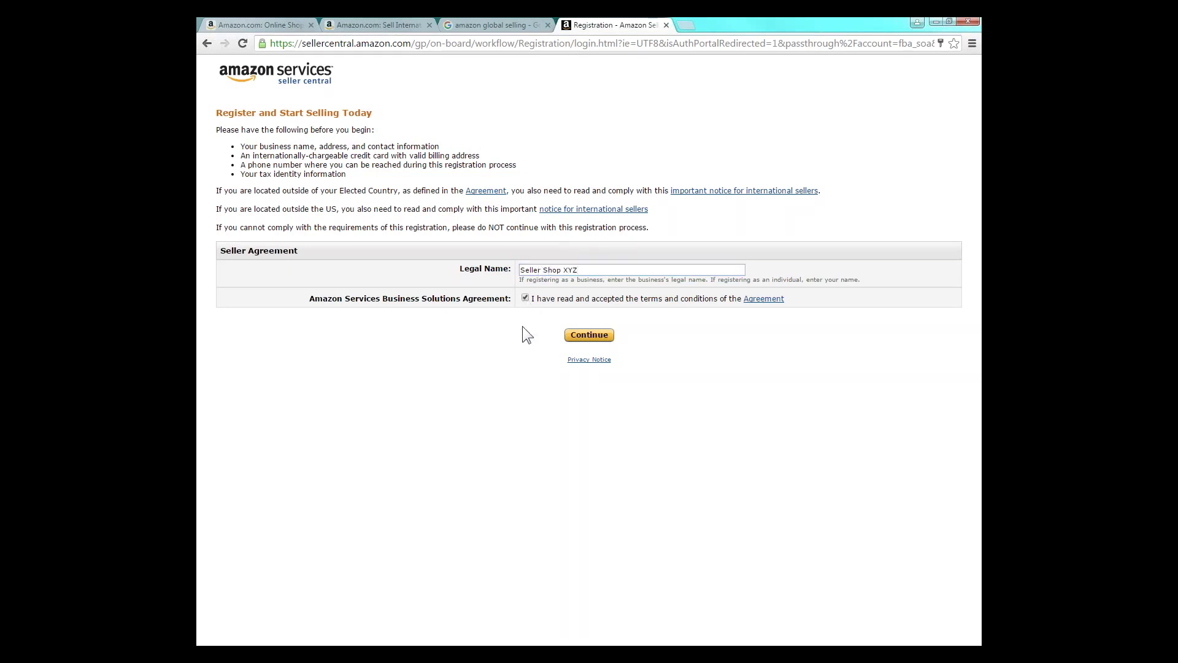
- Submit the agreement and enter 'Seller XYZ' as the seller display name
left_click(588, 335)
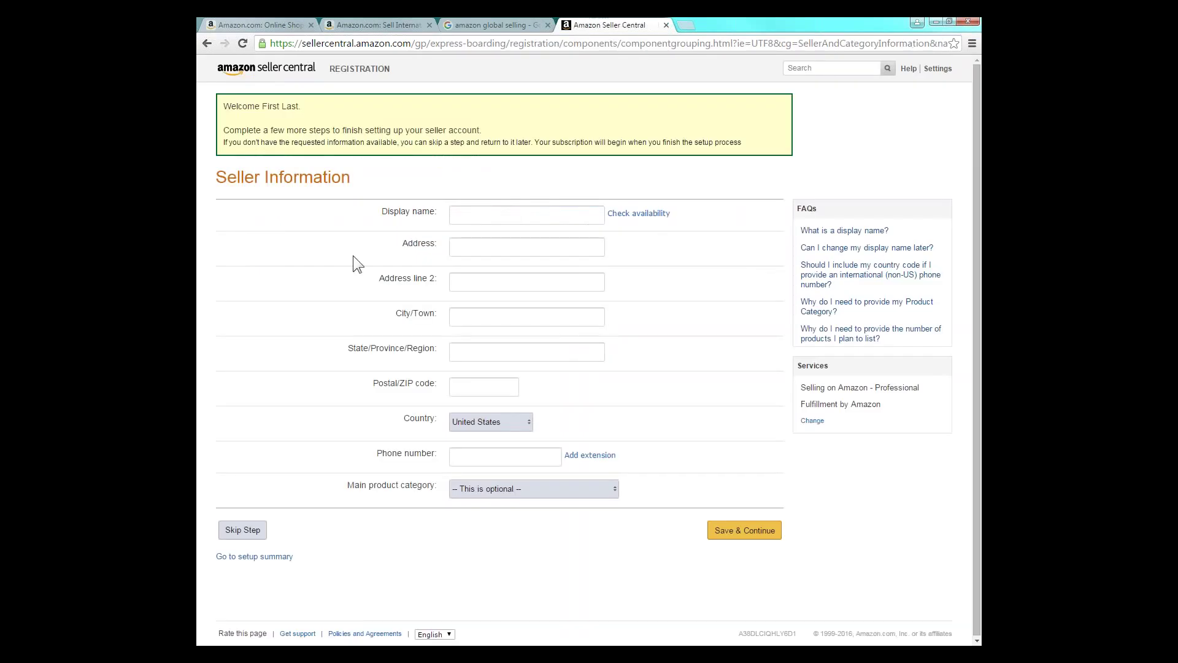
left_click(493, 218)
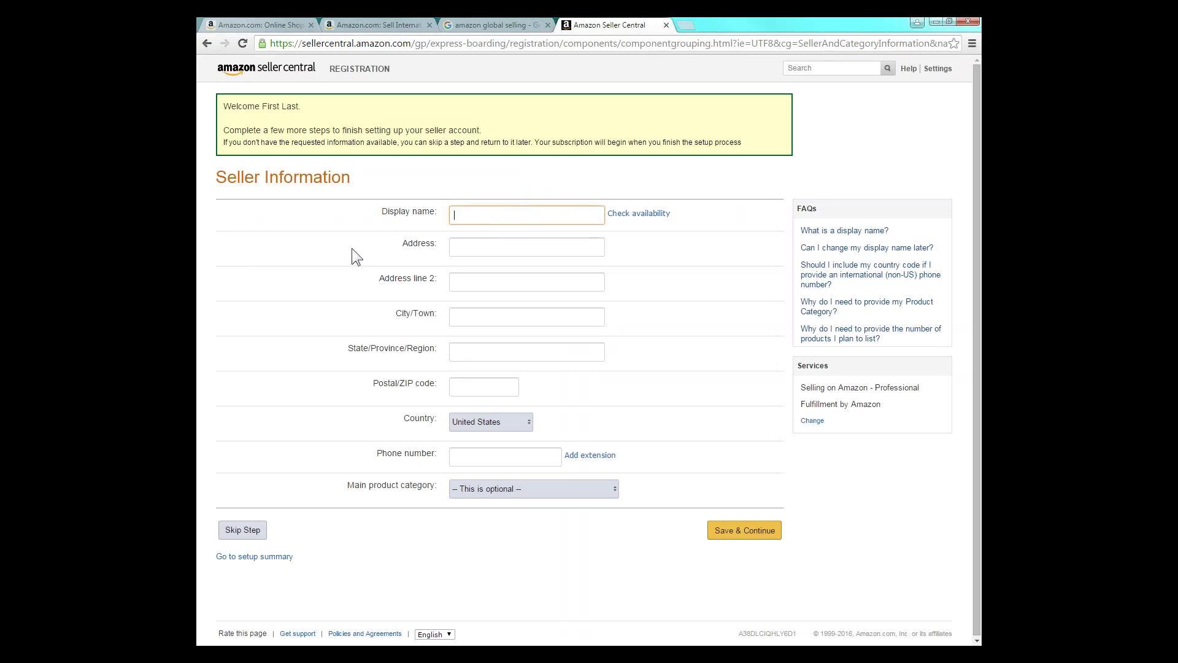
type("Seller XYZ")
left_click(492, 256)
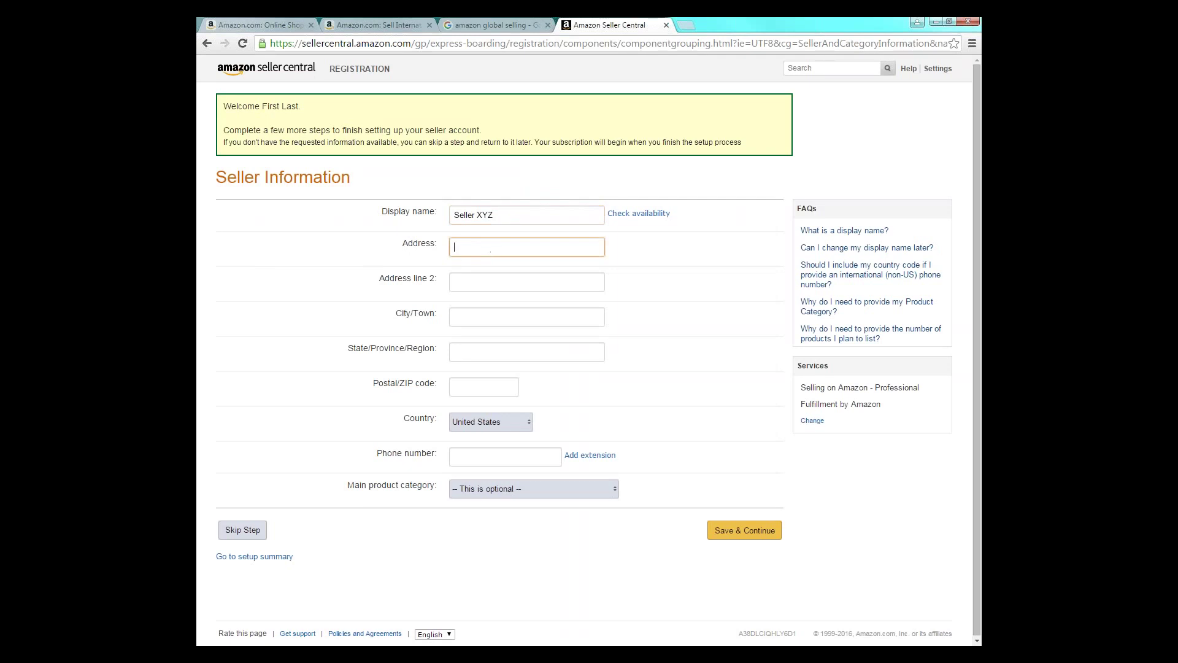
- Fill in the country and the phone number, then save the seller information
left_click(503, 424)
left_click(503, 425)
left_click(506, 460)
type("+65")
left_click(502, 496)
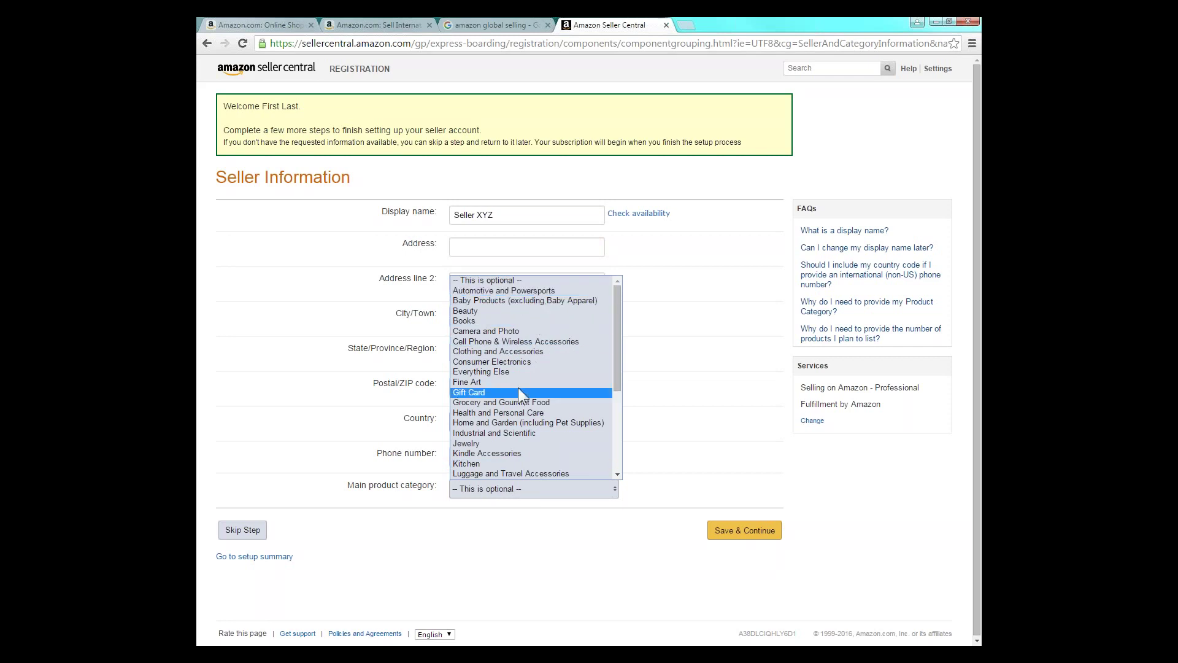
key("Escape")
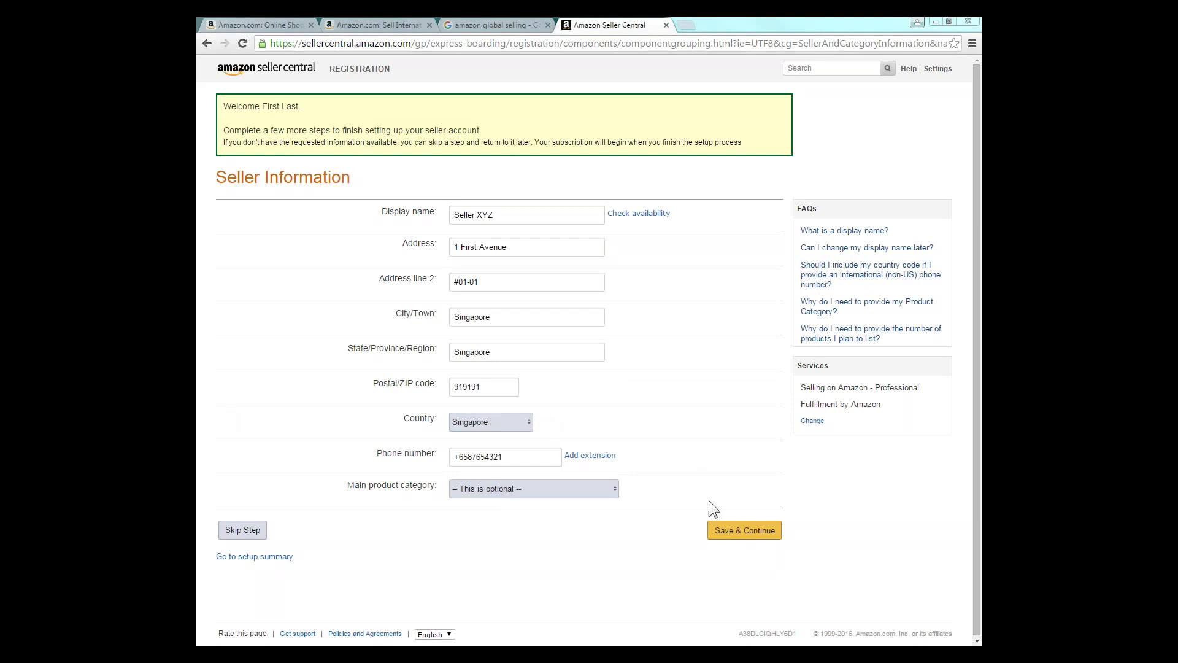
left_click(714, 537)
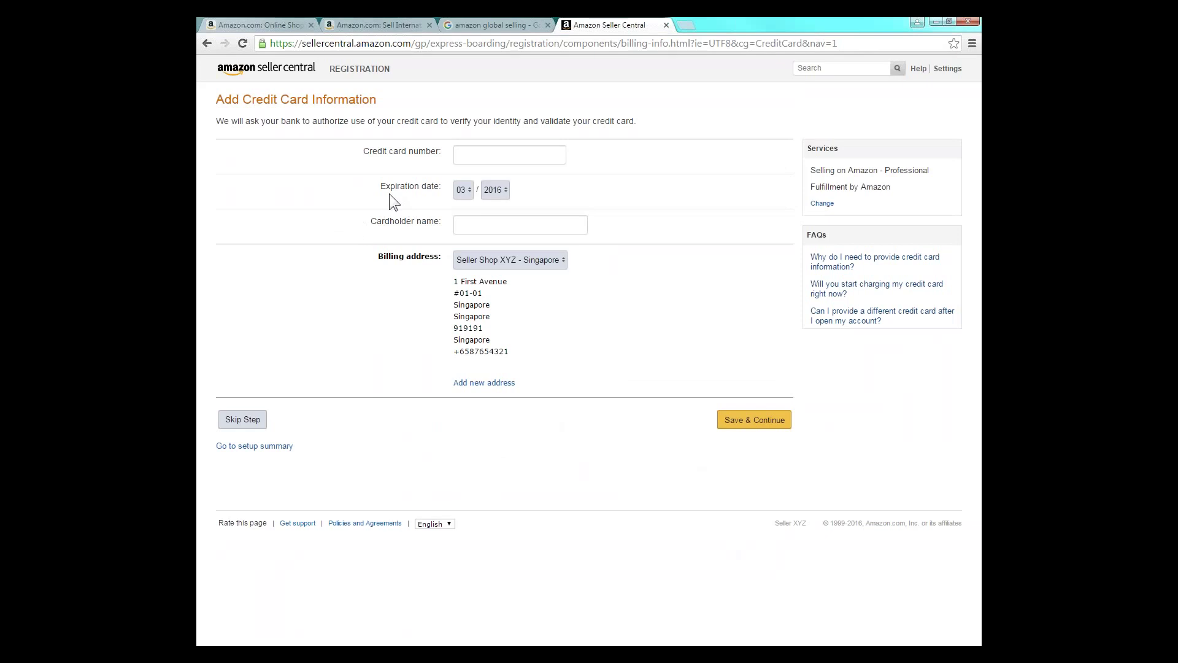
- Add a credit card expiring in month 07 with the cardholder's name and the Seller Shop XYZ billing address
left_click(479, 158)
type("65432109876543")
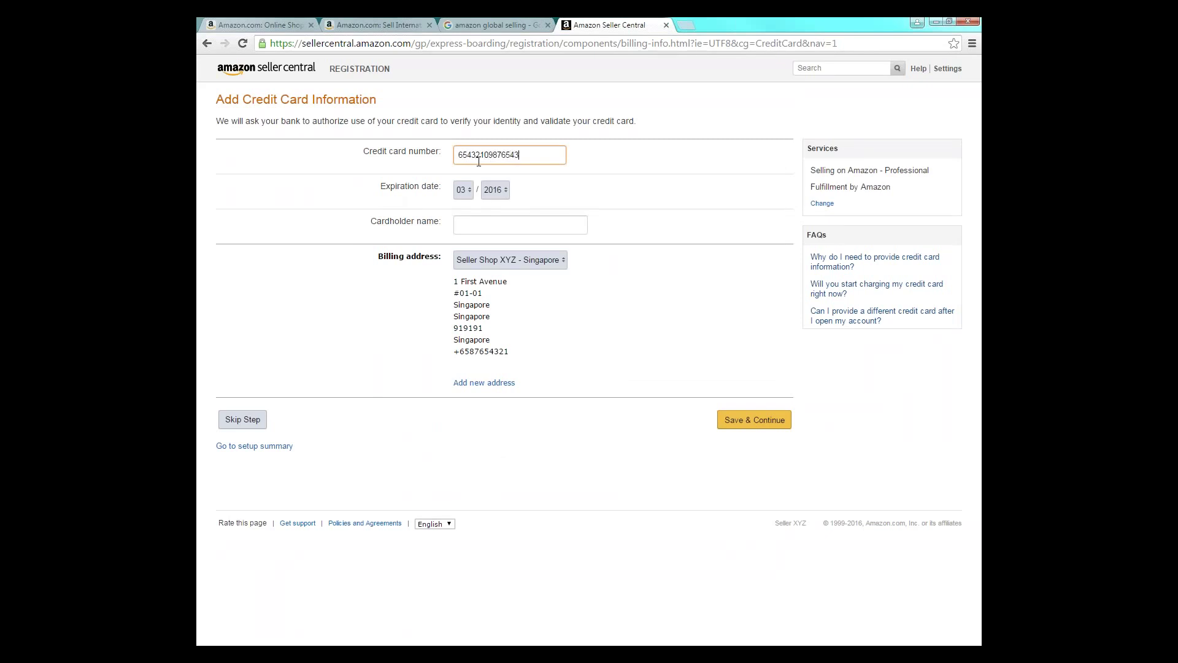
type("21")
left_click(468, 190)
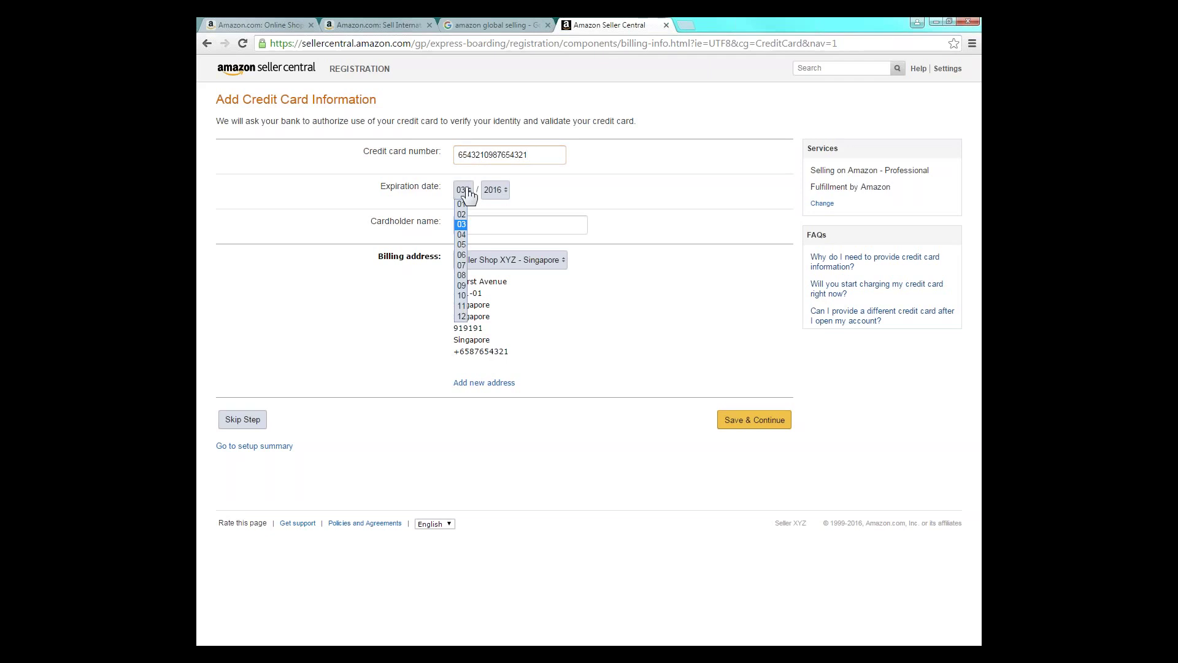
left_click(462, 265)
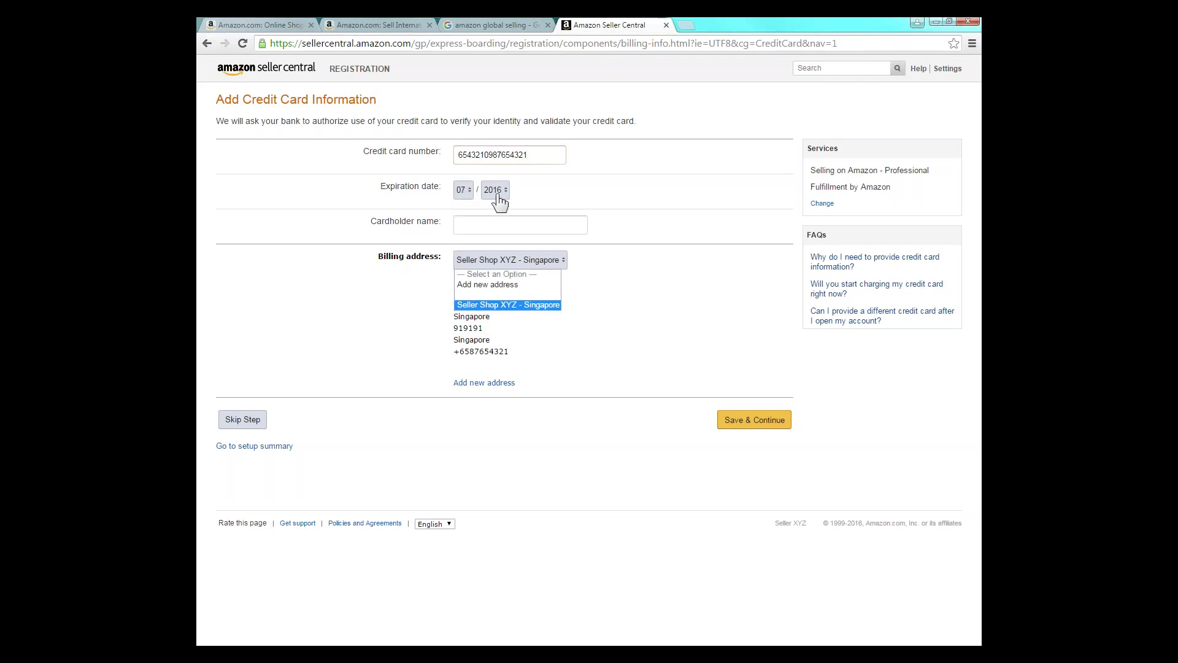
left_click(477, 223)
left_click(480, 224)
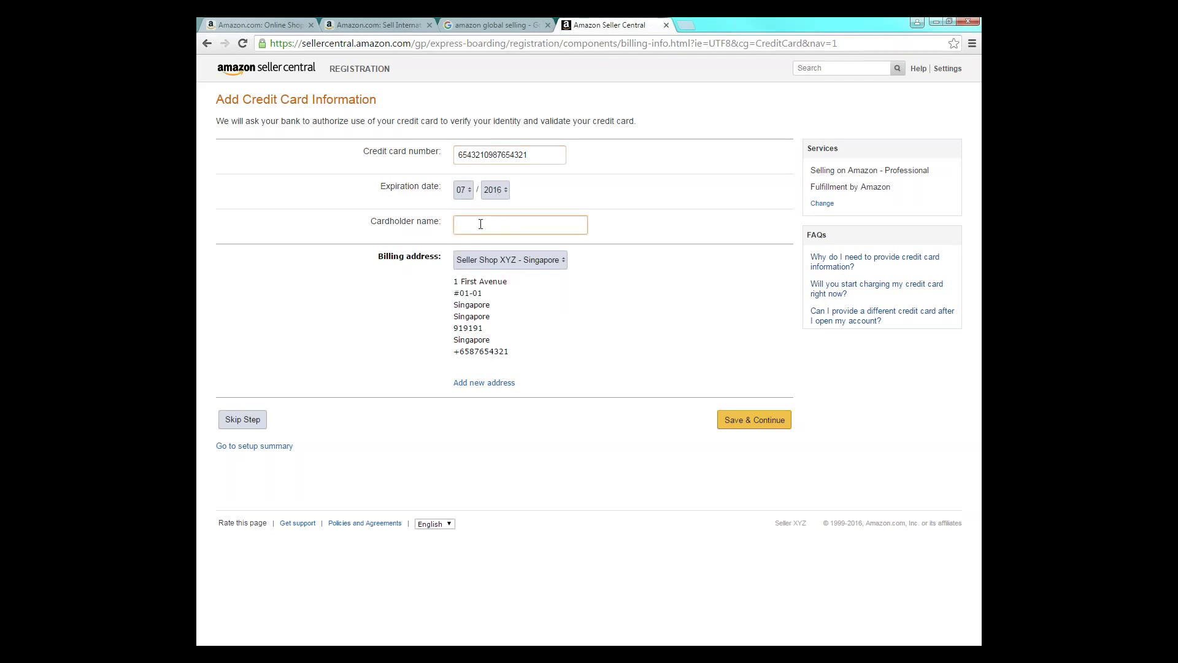
type("First Last")
left_click(665, 299)
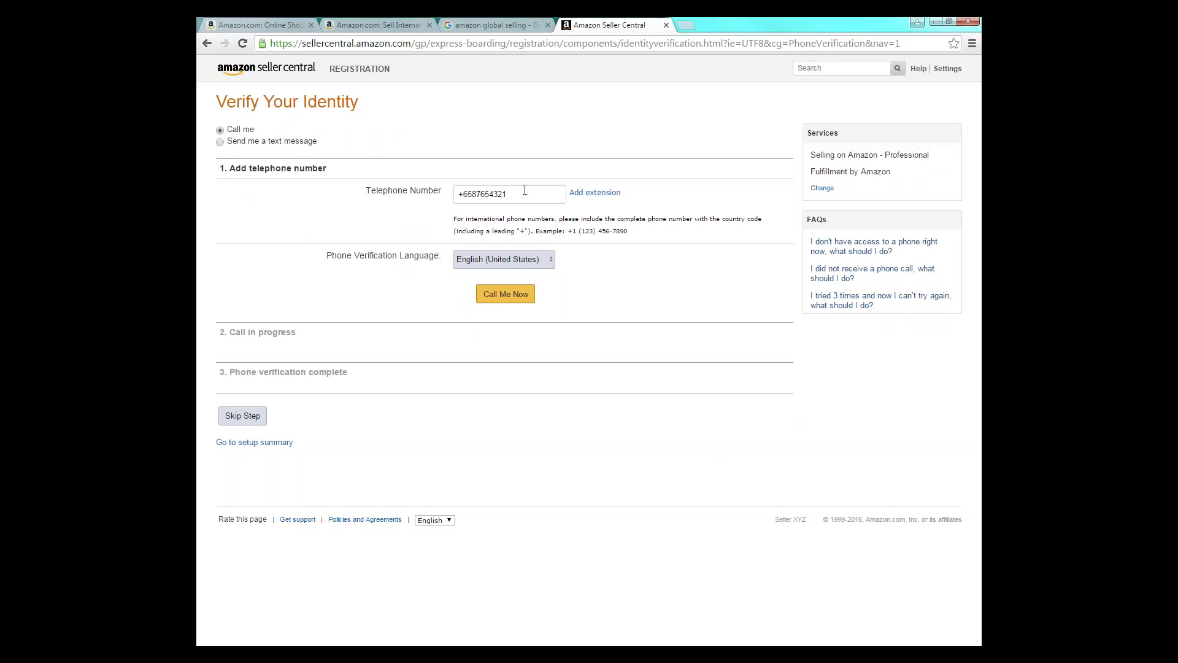
- Confirm the telephone number, keeping English (United States) as the verification language
left_click_drag(525, 192, 438, 194)
left_click(524, 259)
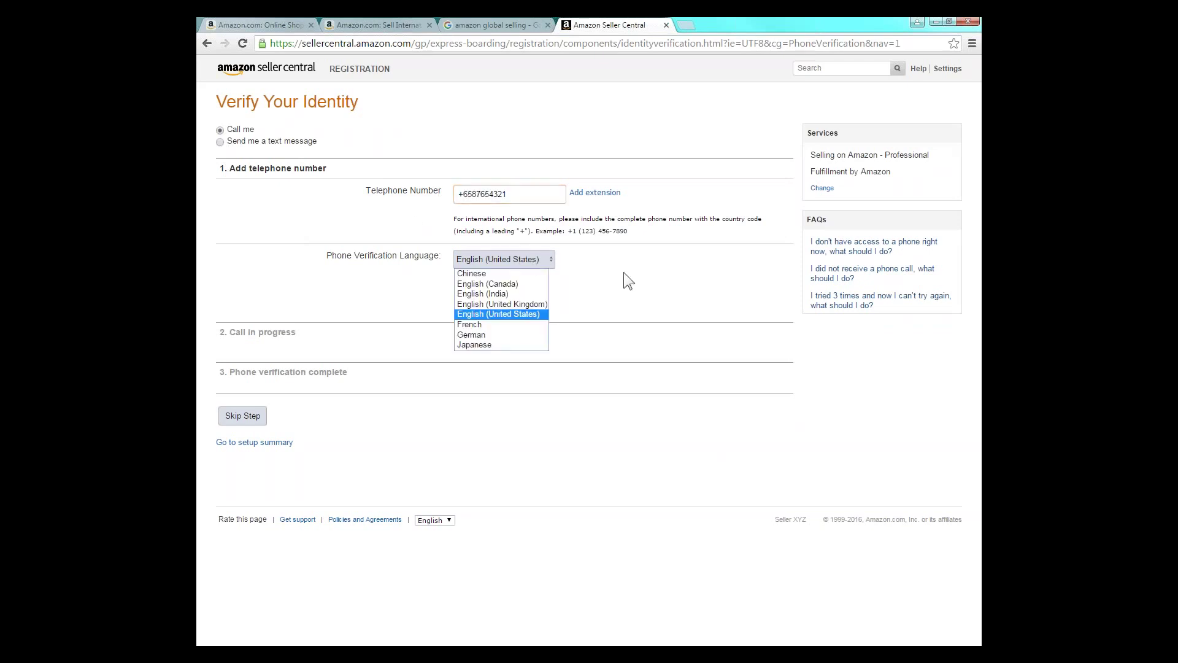
left_click(555, 310)
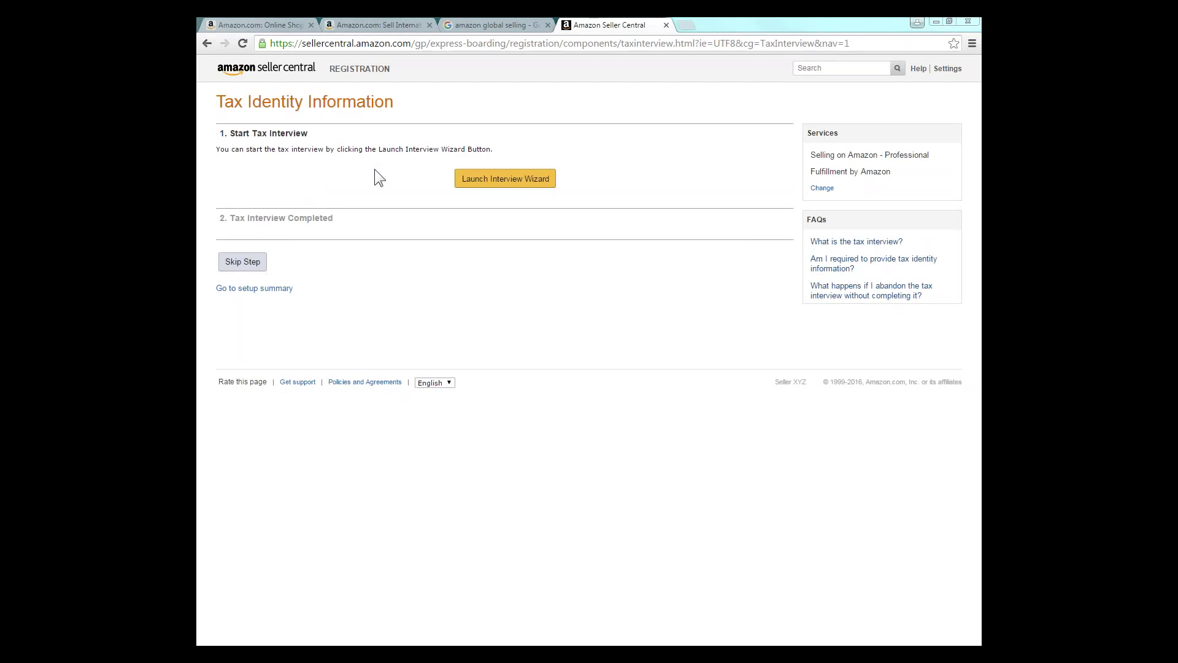
- Start the tax interview and answer that you are not a U.S. person
left_click(475, 194)
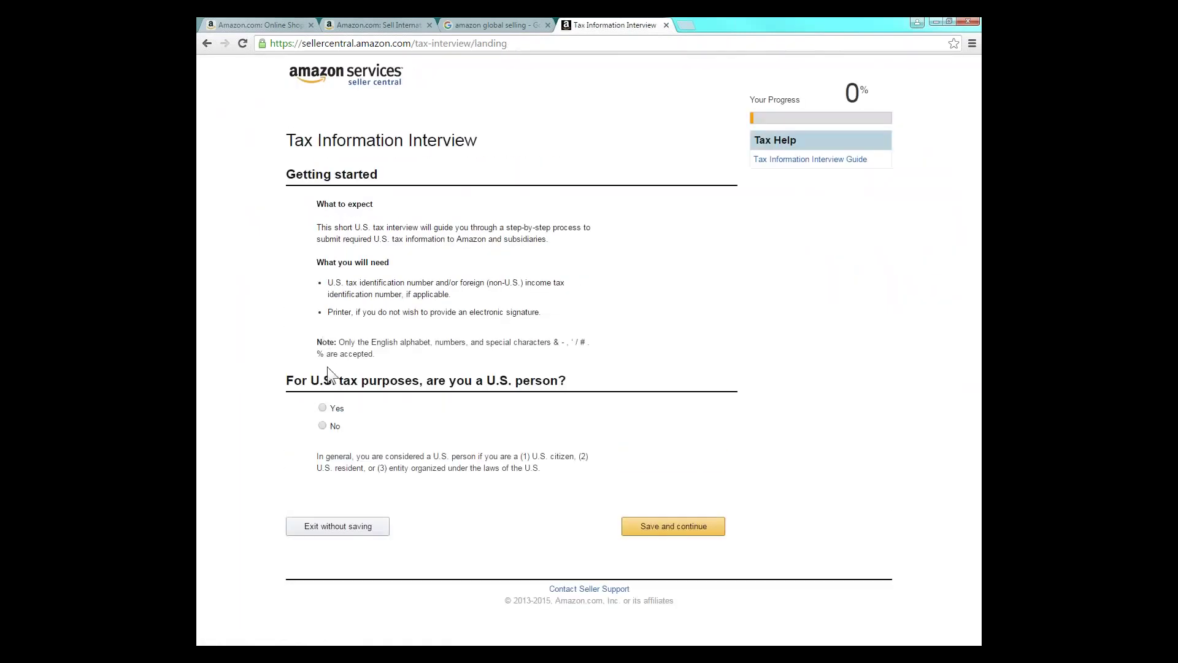
left_click(323, 426)
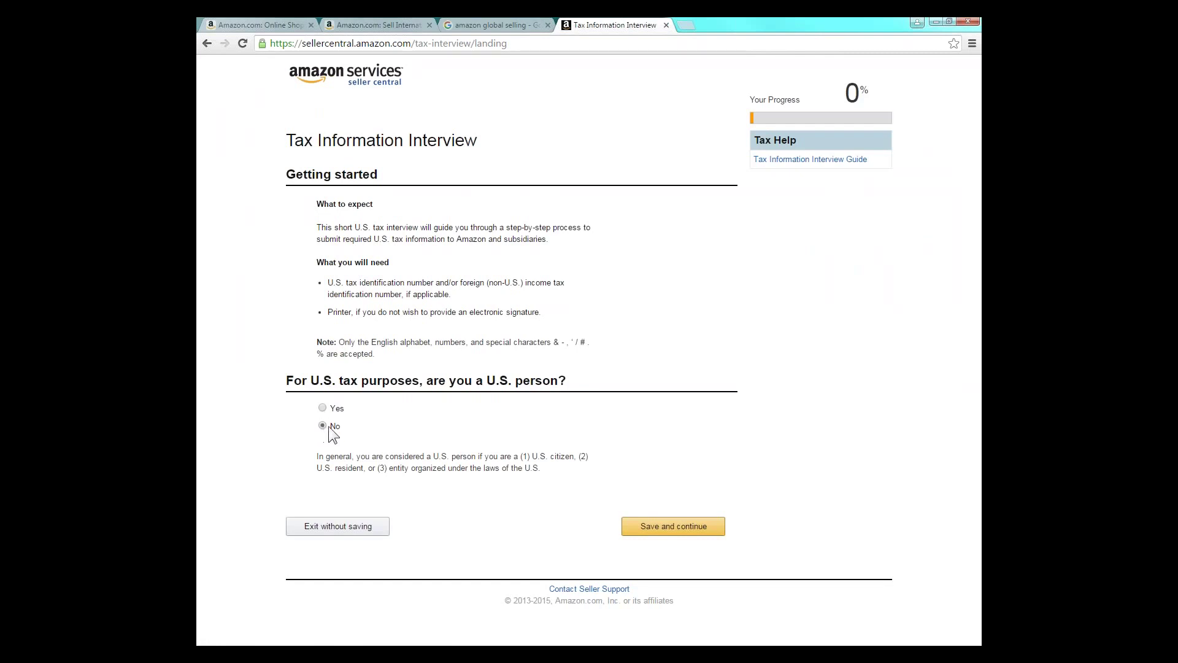
left_click(637, 529)
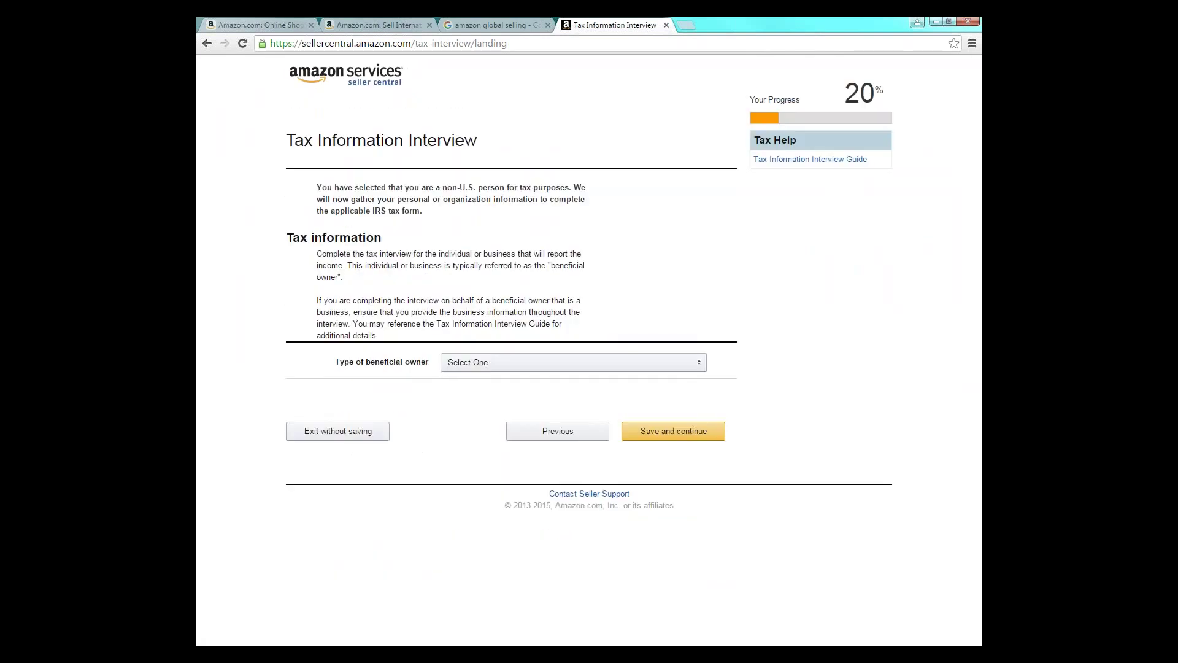
- Set Individual owner, Singapore citizenship and mailing address same as permanent, then save
left_click(492, 367)
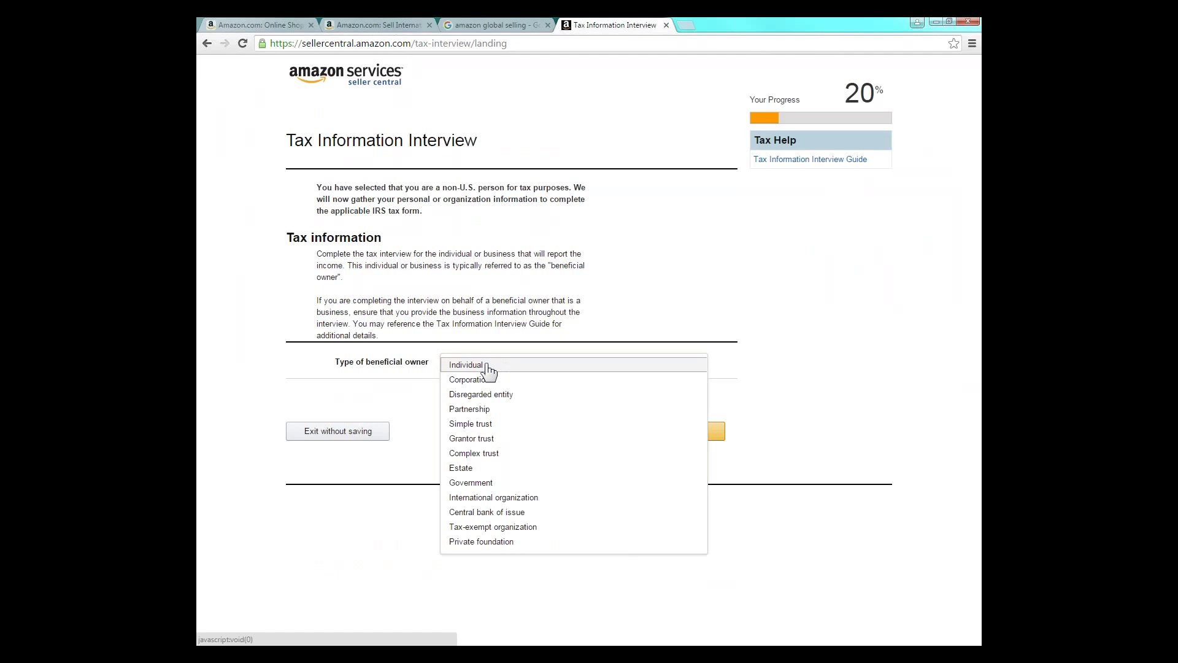
left_click(489, 369)
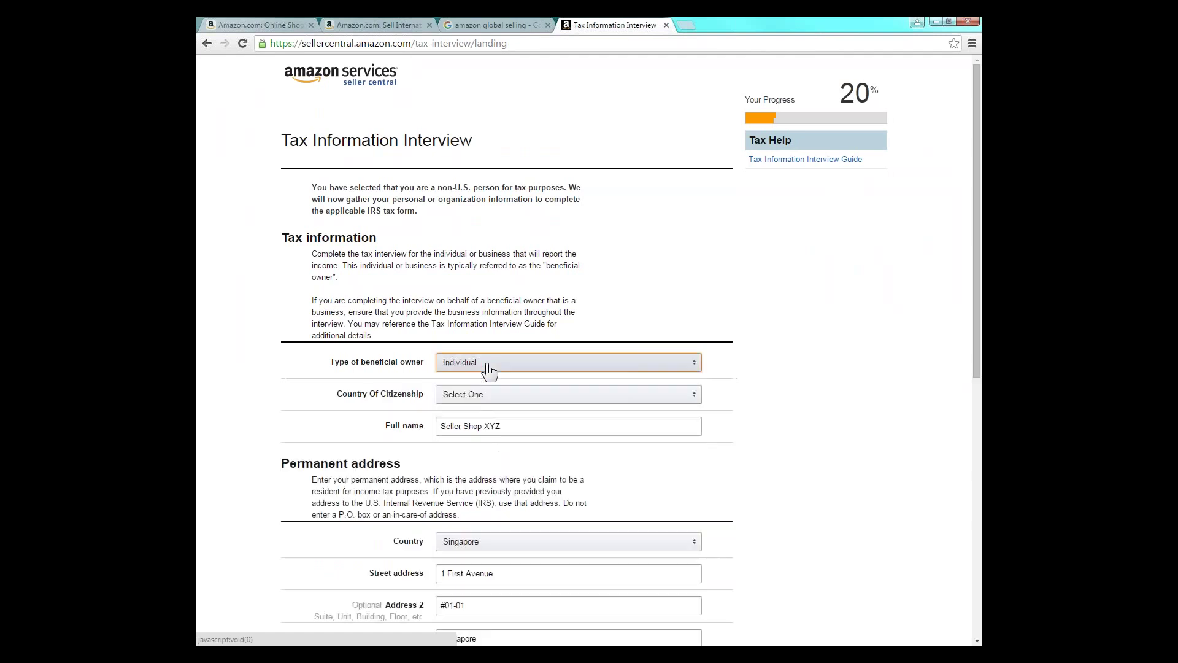
left_click(529, 399)
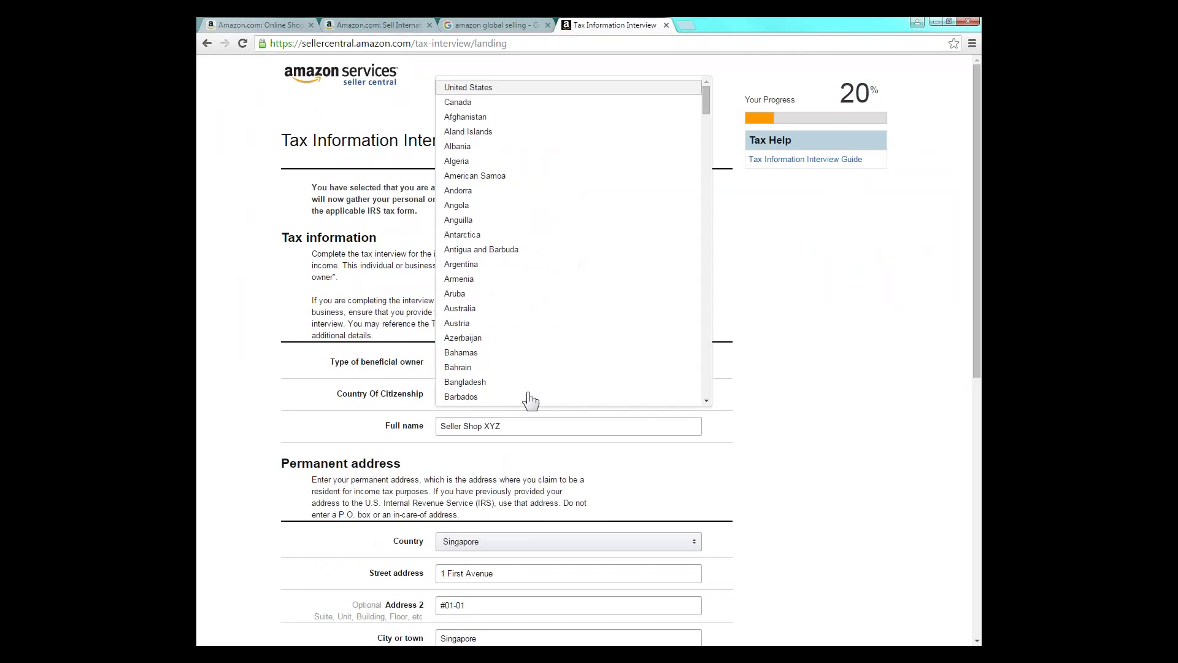
scroll(705, 386, "down", 20)
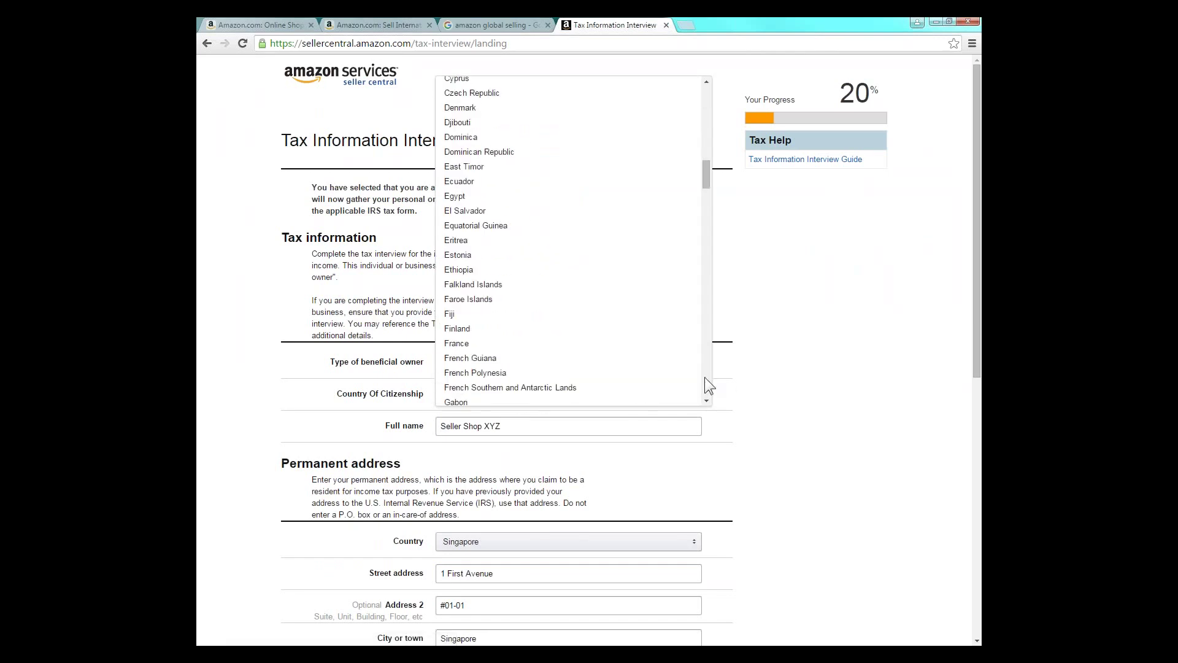
scroll(706, 379, "down", 5)
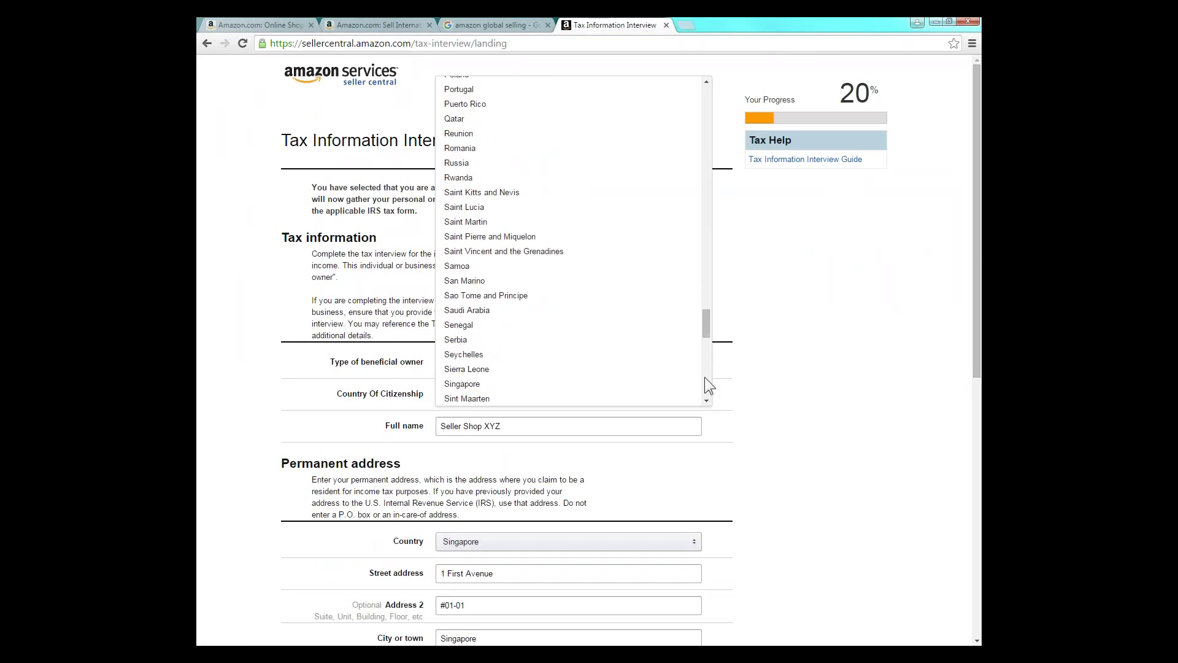
left_click(678, 384)
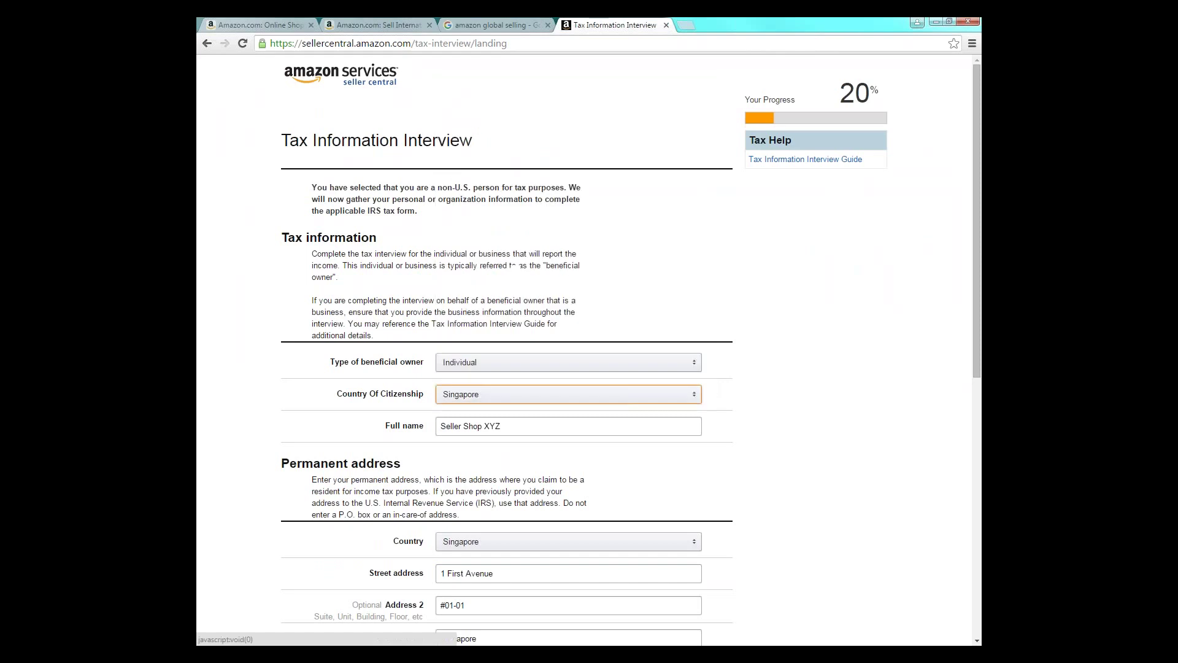
left_click(622, 431)
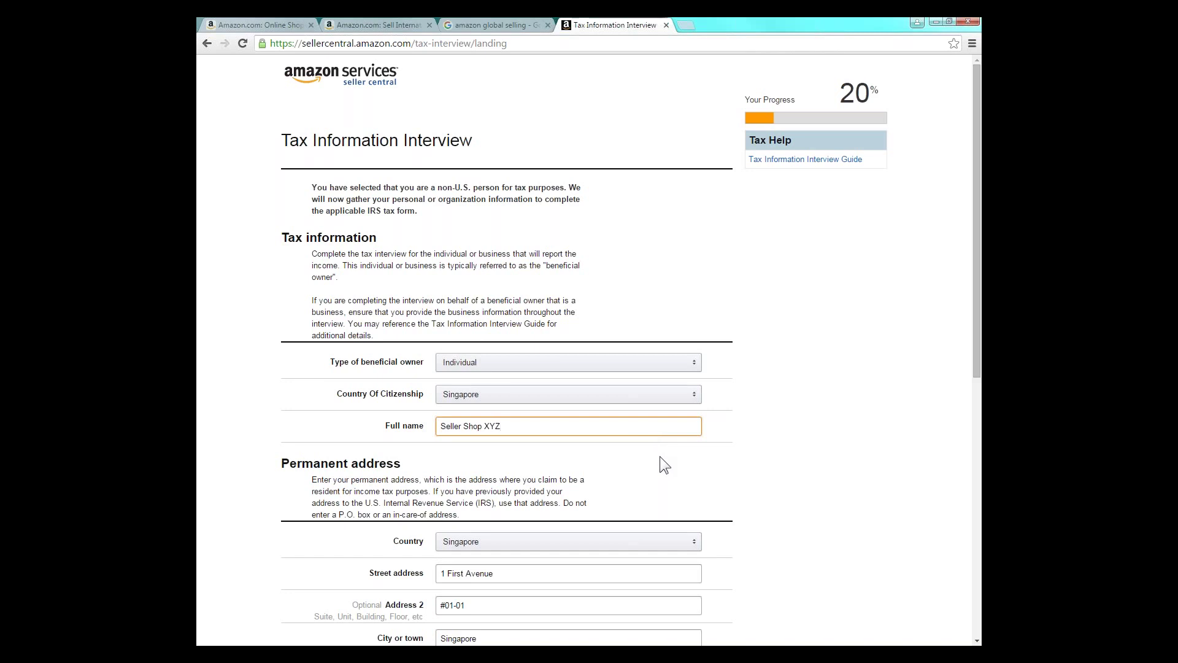
left_click_drag(975, 352, 964, 488)
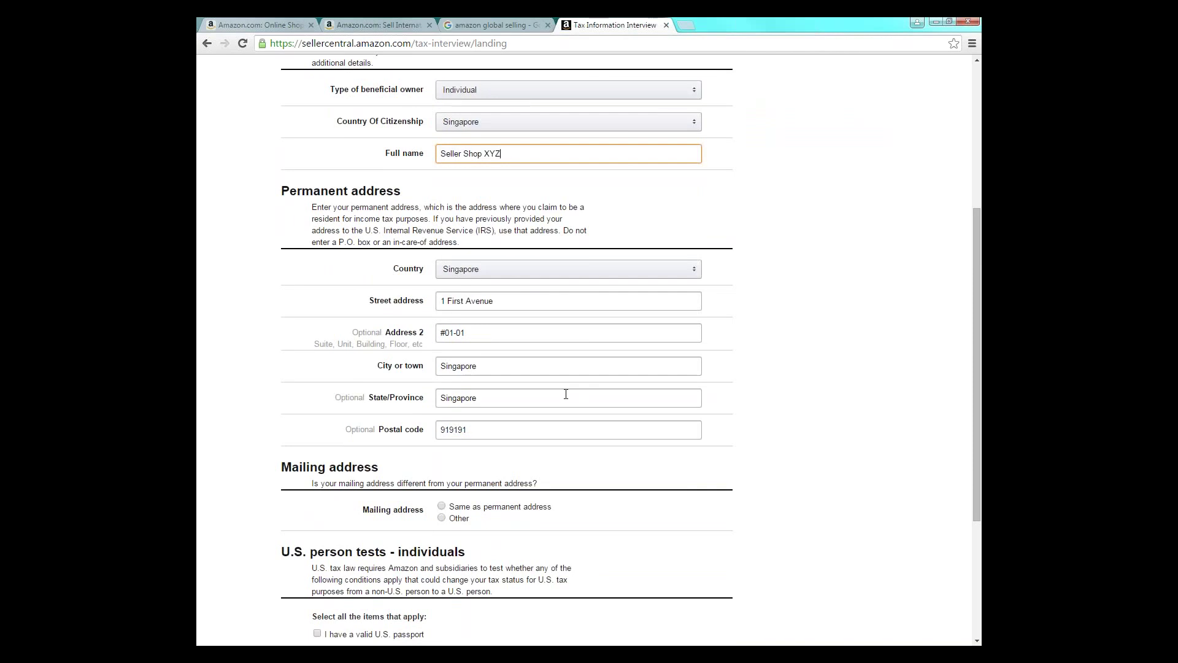
left_click(396, 466)
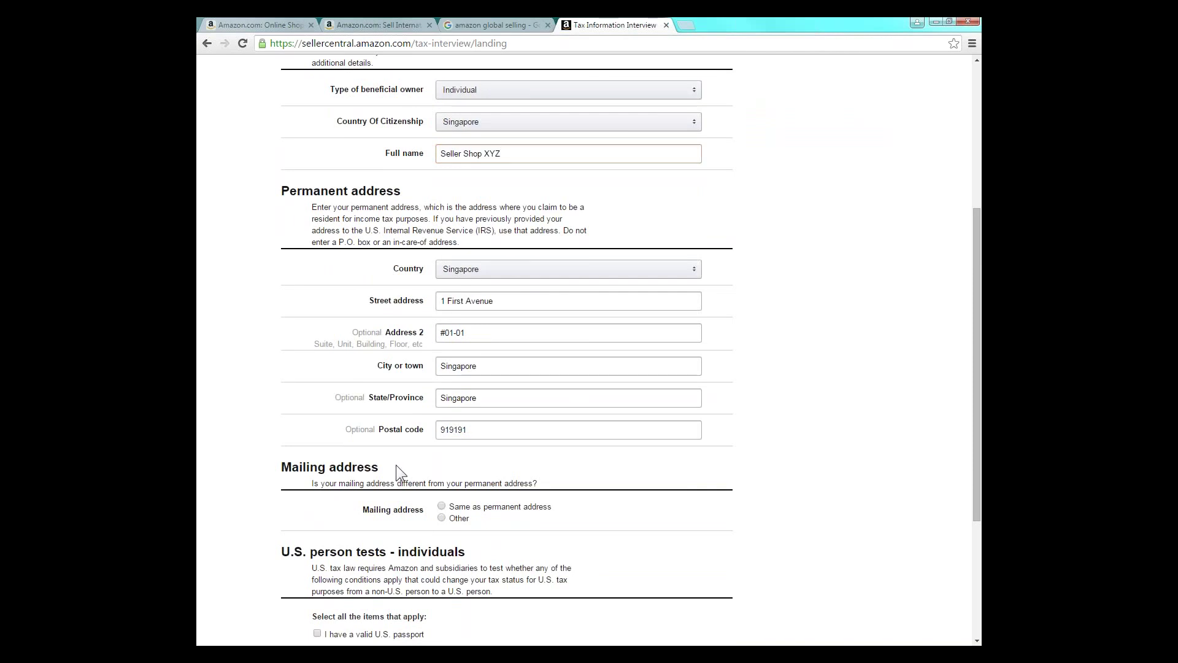
left_click(441, 507)
left_click_drag(979, 440, 980, 553)
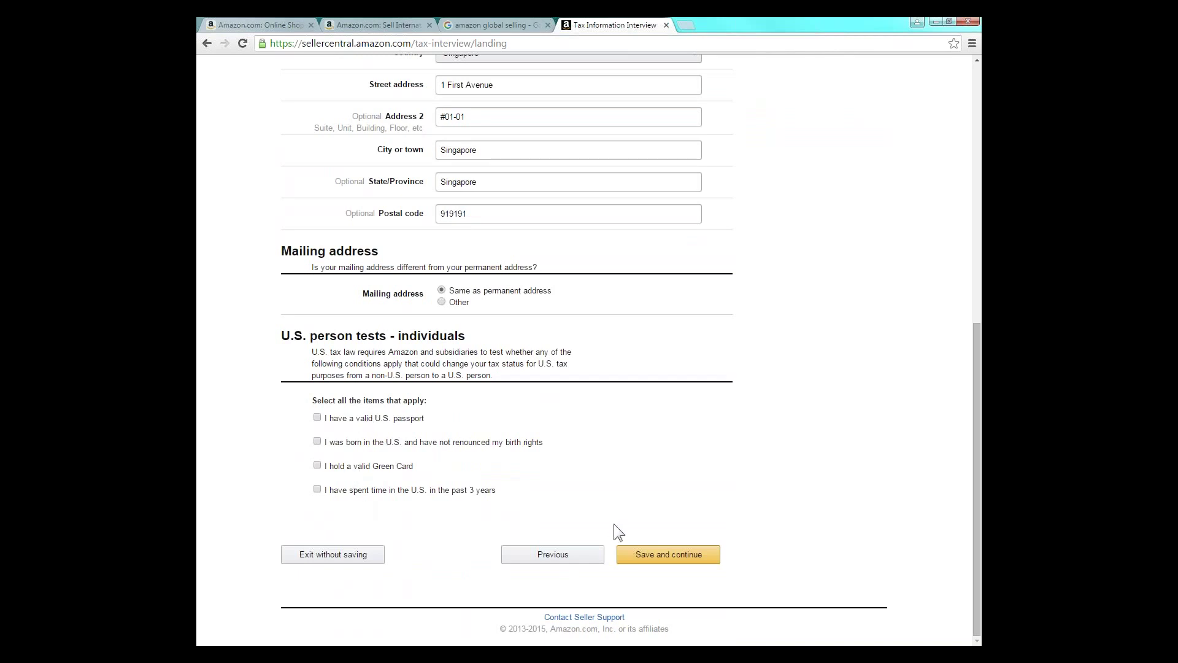
left_click(631, 559)
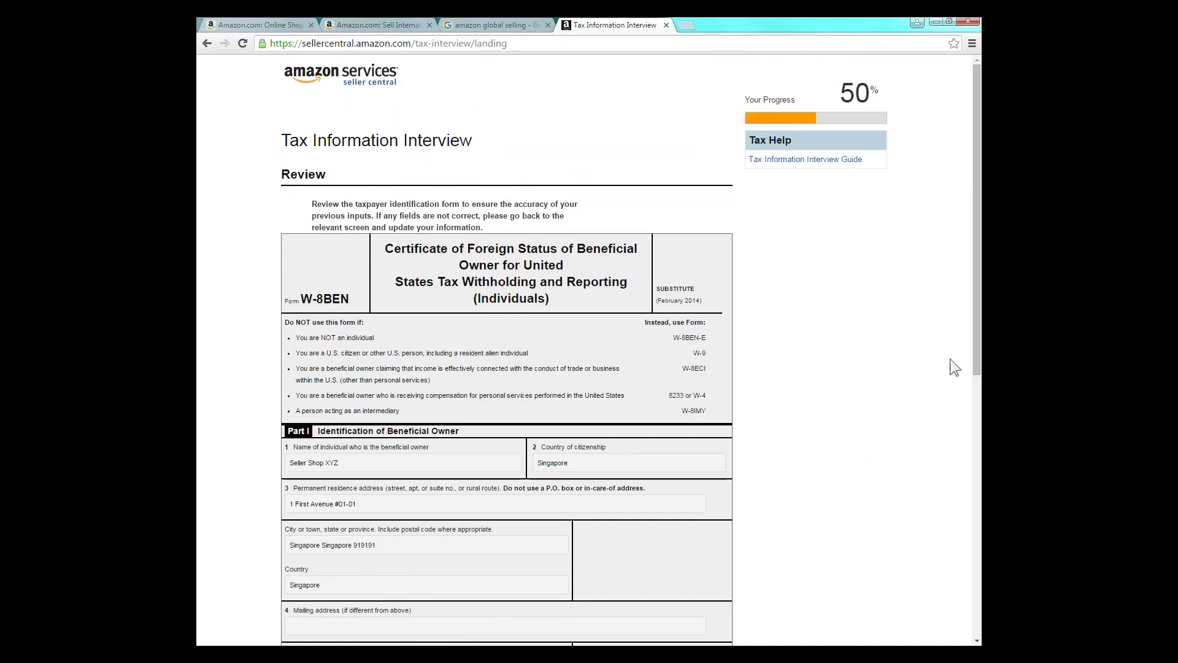
- Accept the W-8BEN review and consent to signing electronically
left_click_drag(977, 344, 974, 560)
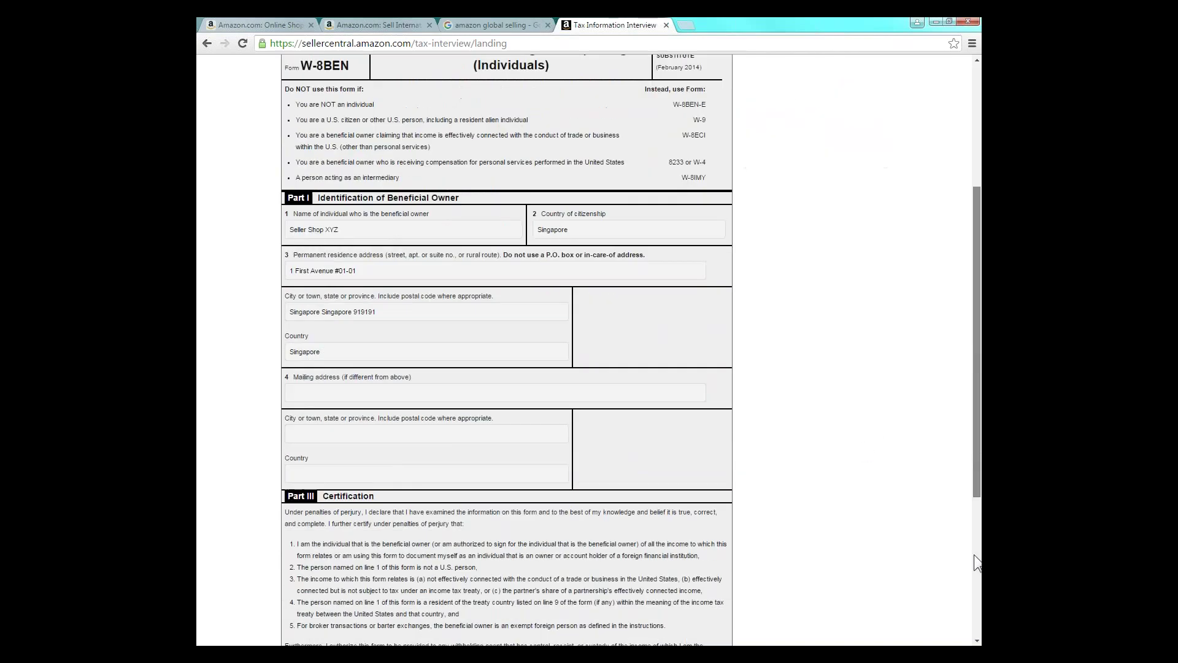
scroll(975, 563, "down", 4)
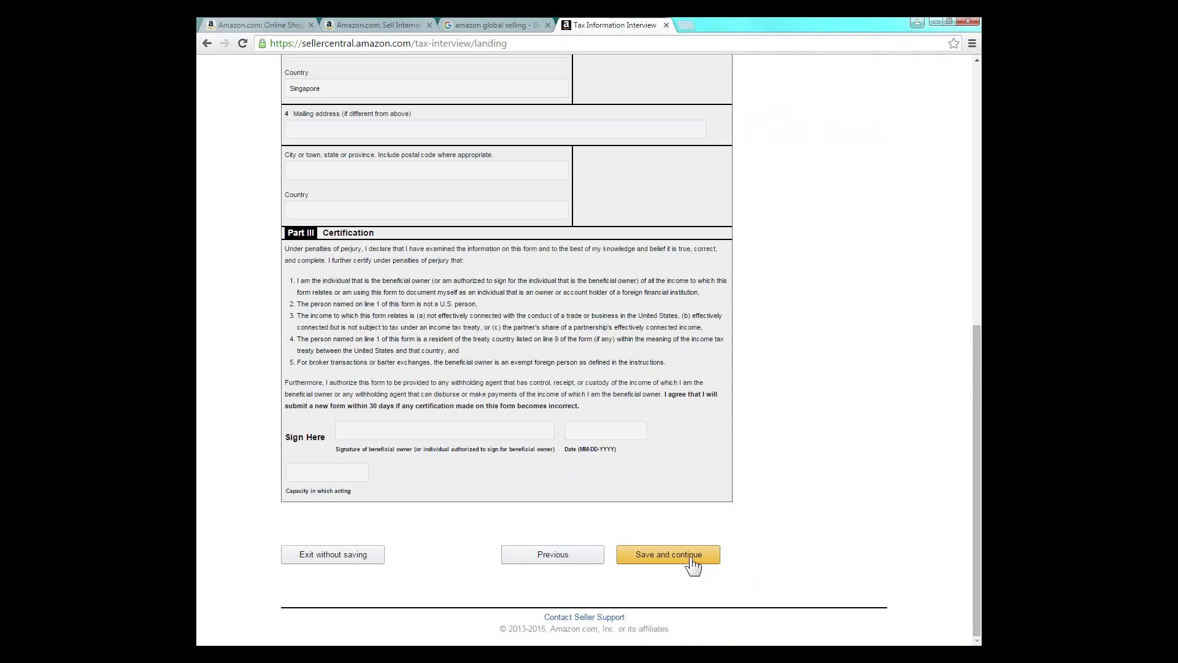
left_click(692, 561)
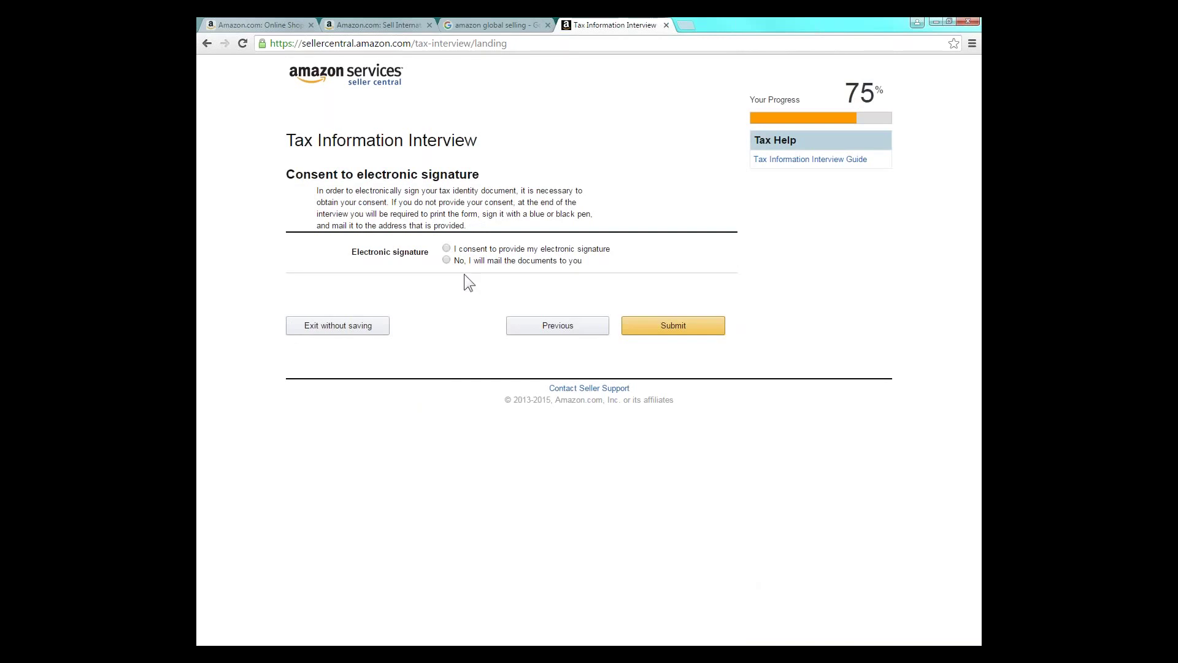
left_click(446, 249)
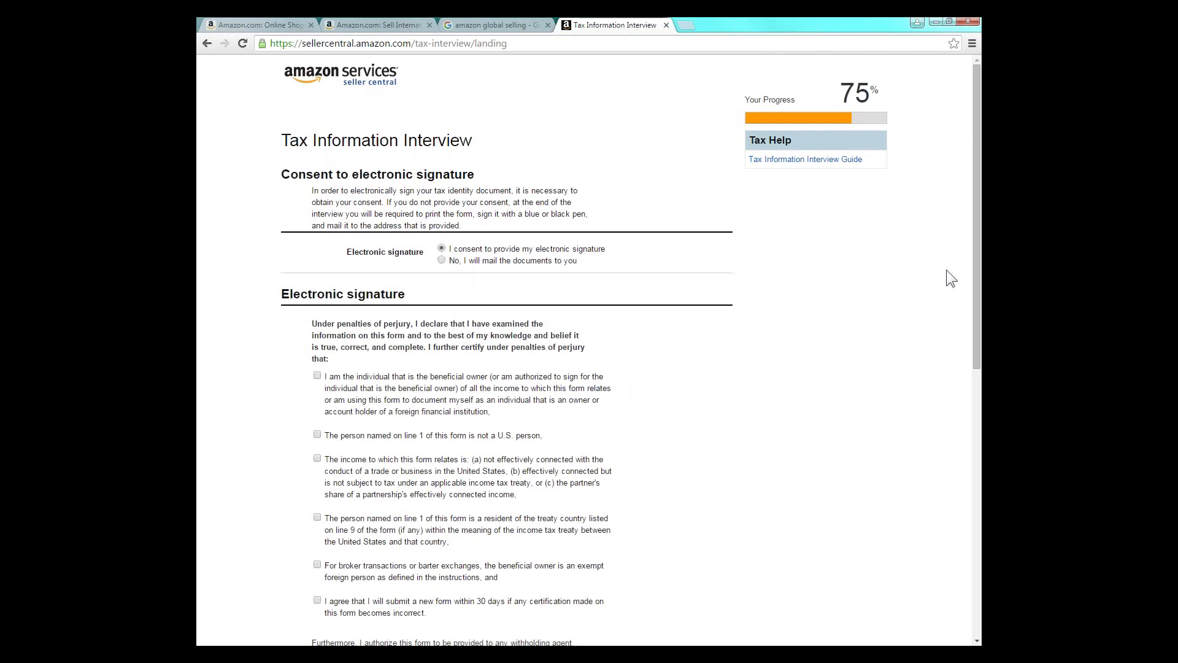
- Tick all four certification statements, including the 30-day resubmission agreement
left_click_drag(980, 276, 980, 385)
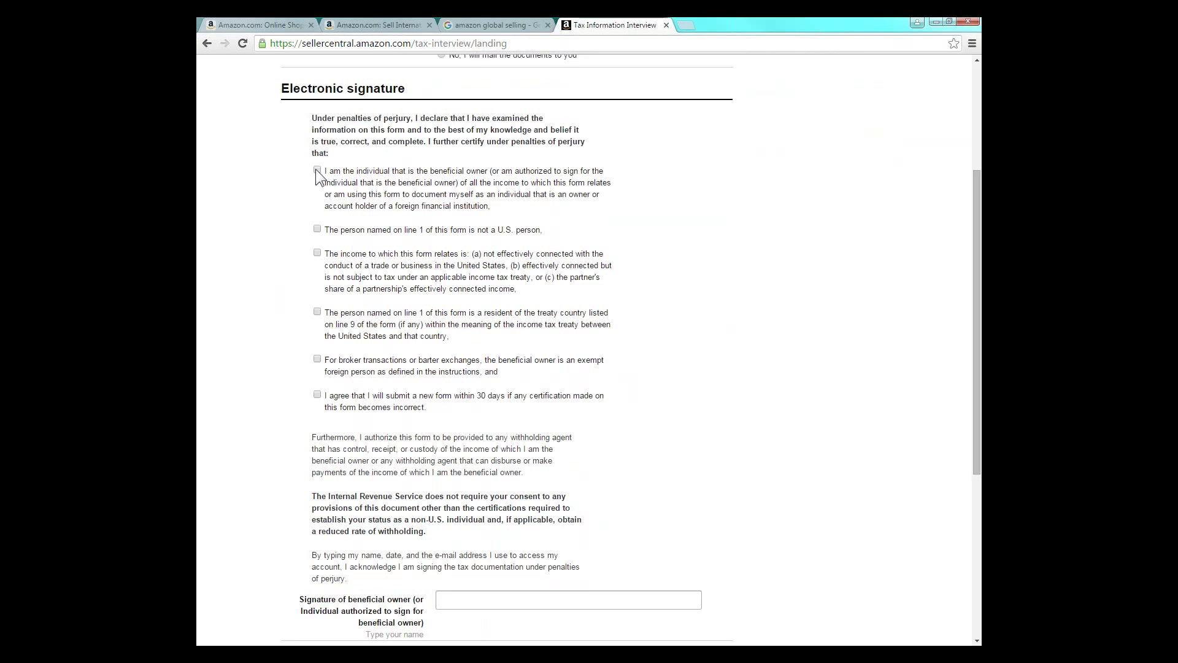
left_click(318, 229)
left_click(317, 253)
left_click(318, 312)
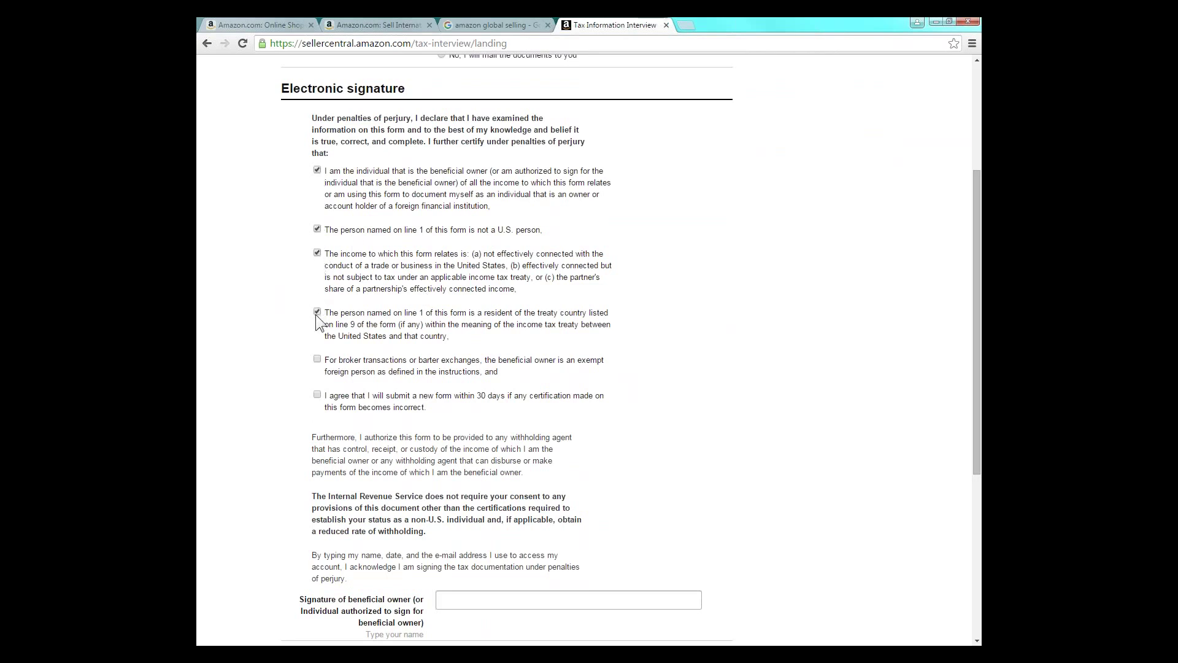
left_click(318, 394)
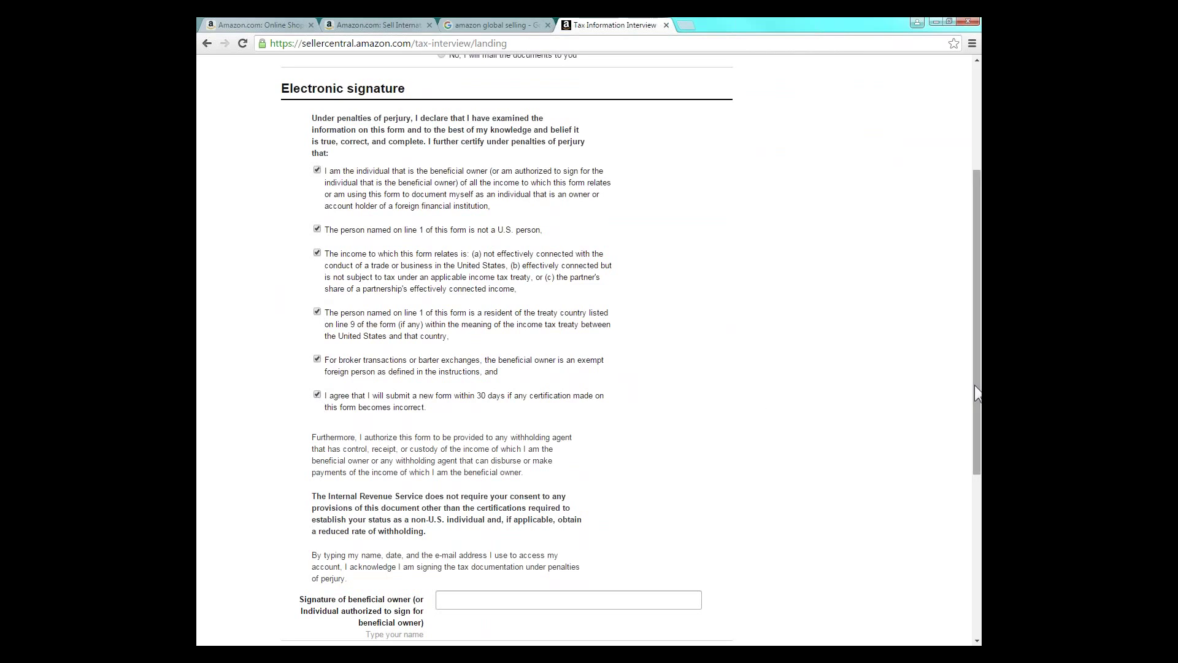
- Sign with the seller's name and account e-mail, with Individual as signing capacity
left_click_drag(975, 388, 978, 534)
left_click(494, 336)
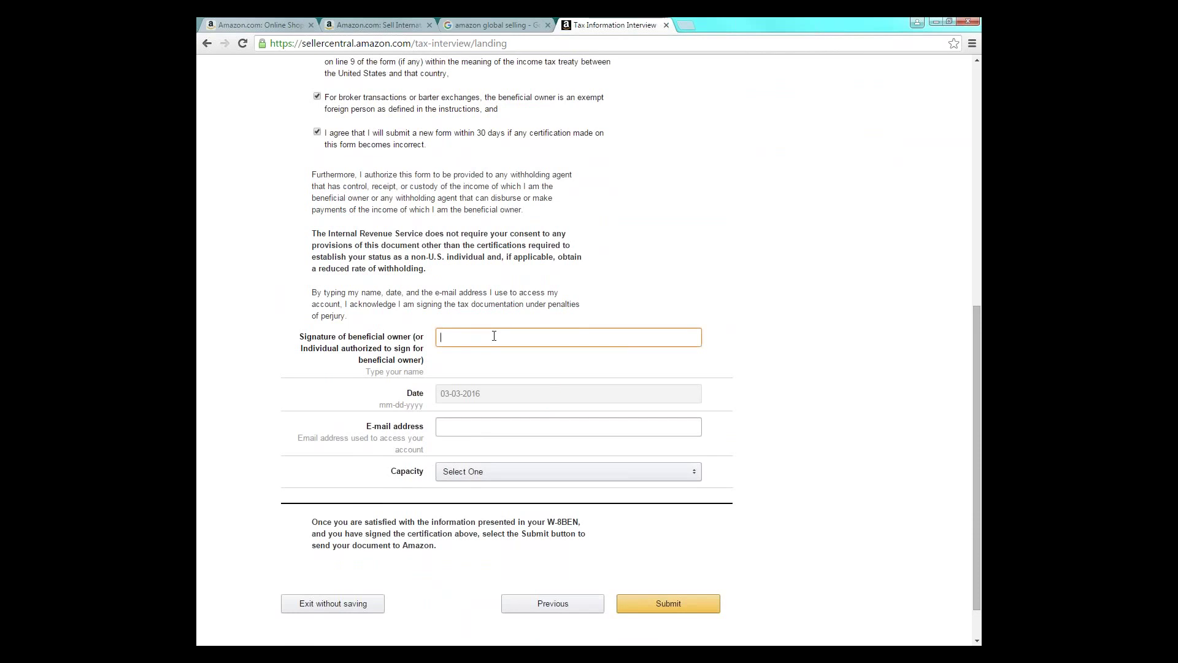
type("First Last")
left_click(441, 426)
type("s")
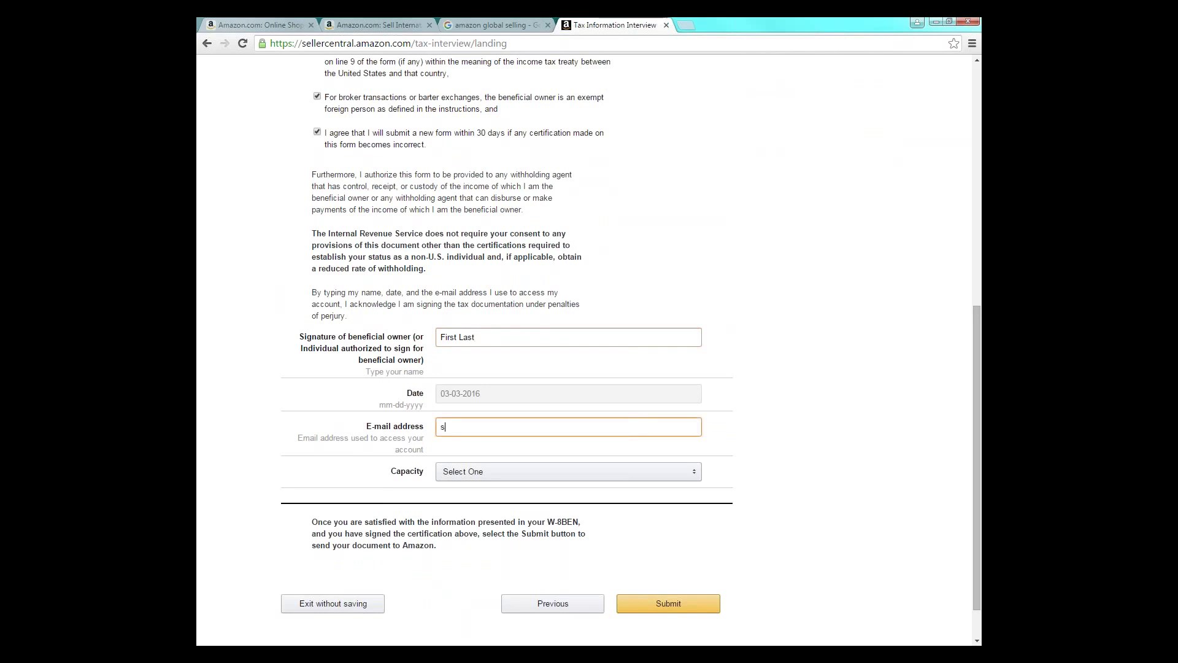
type("eller@mail.com")
left_click(469, 473)
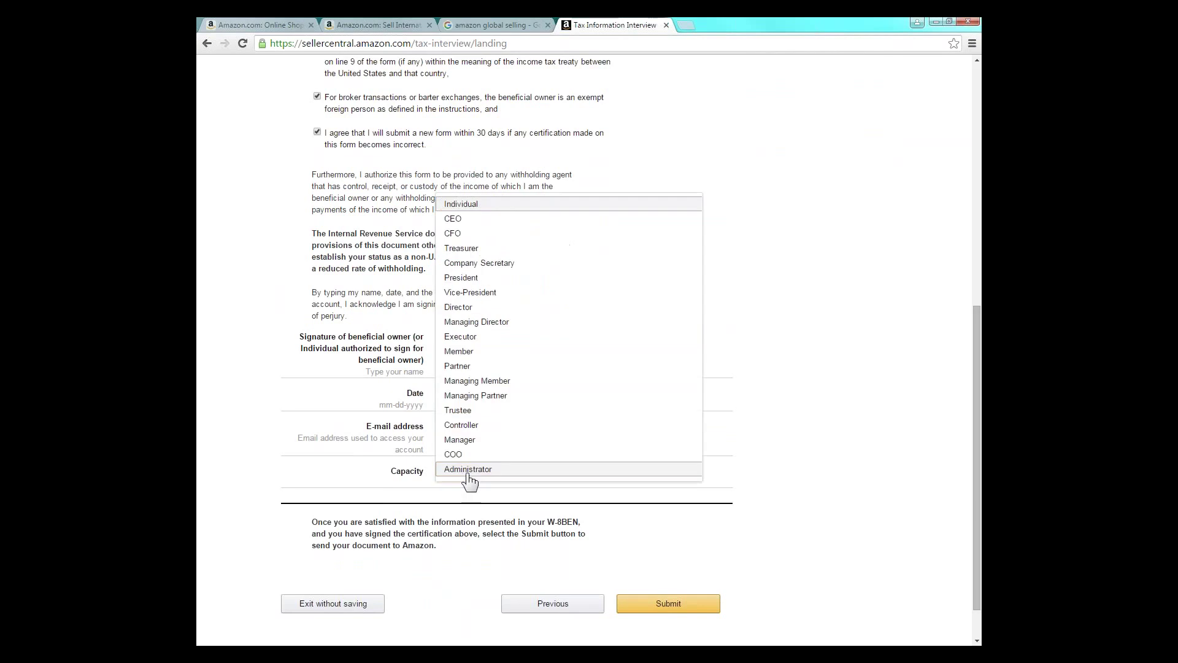
left_click(483, 205)
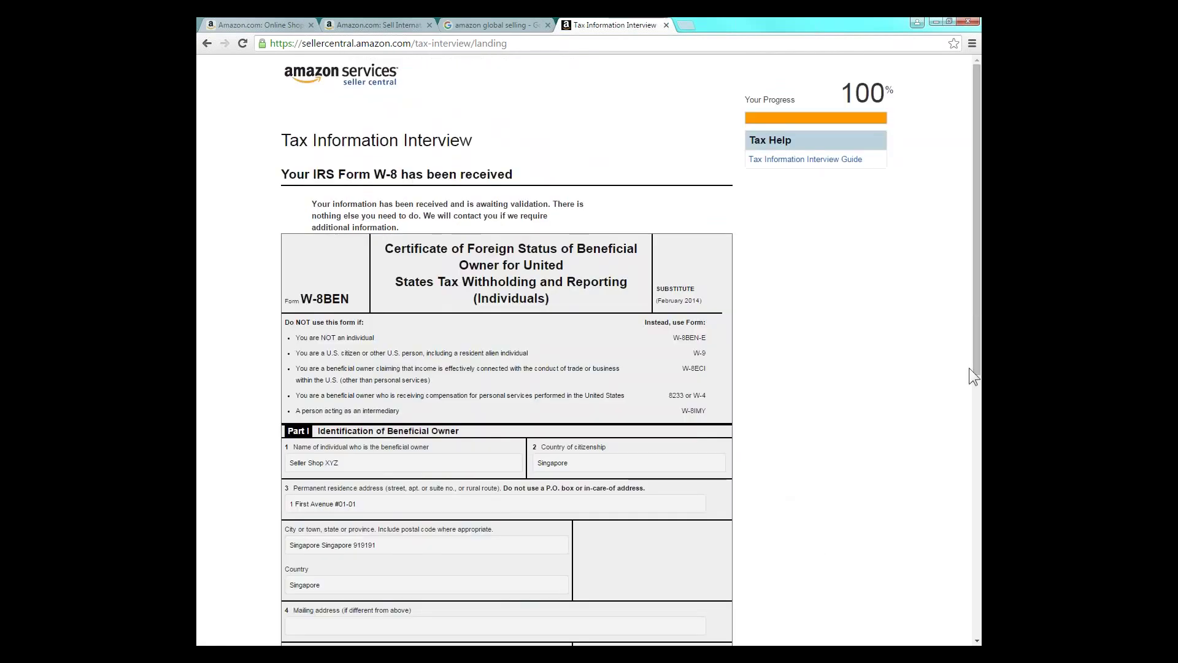
- Exit the finished tax interview and complete the seller registration
left_click_drag(976, 371, 976, 636)
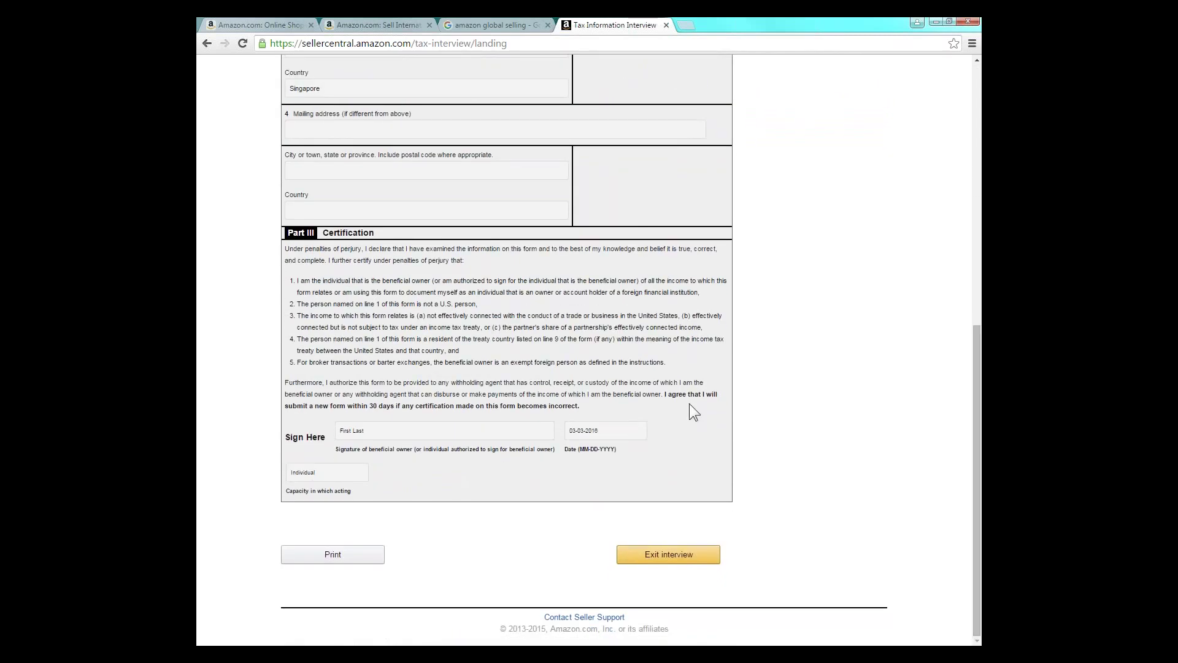
left_click(625, 558)
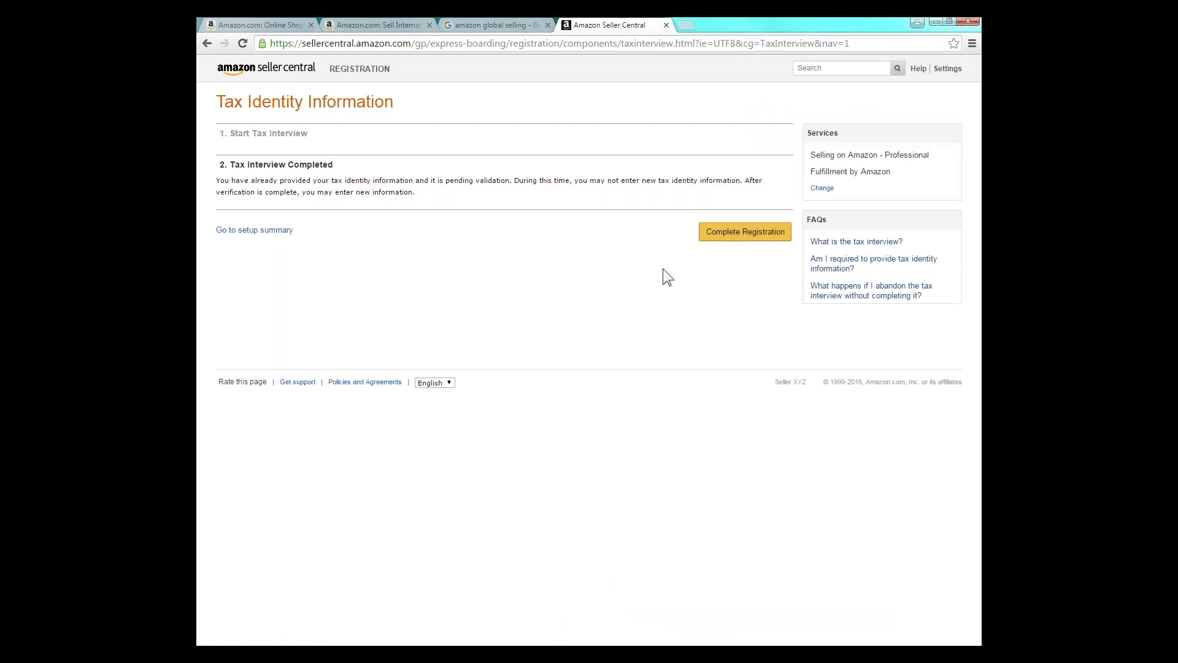
left_click(706, 239)
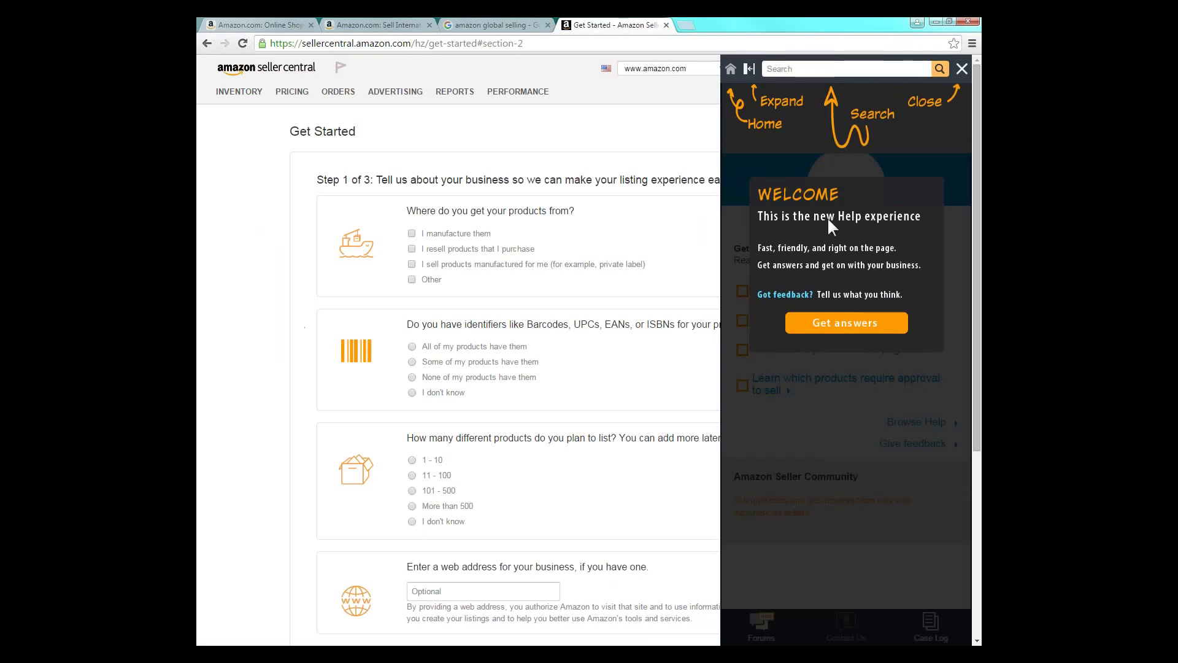
- Close the Help welcome message and help panel to reveal Step 1 of 3 of the Get Started questionnaire
left_click(962, 69)
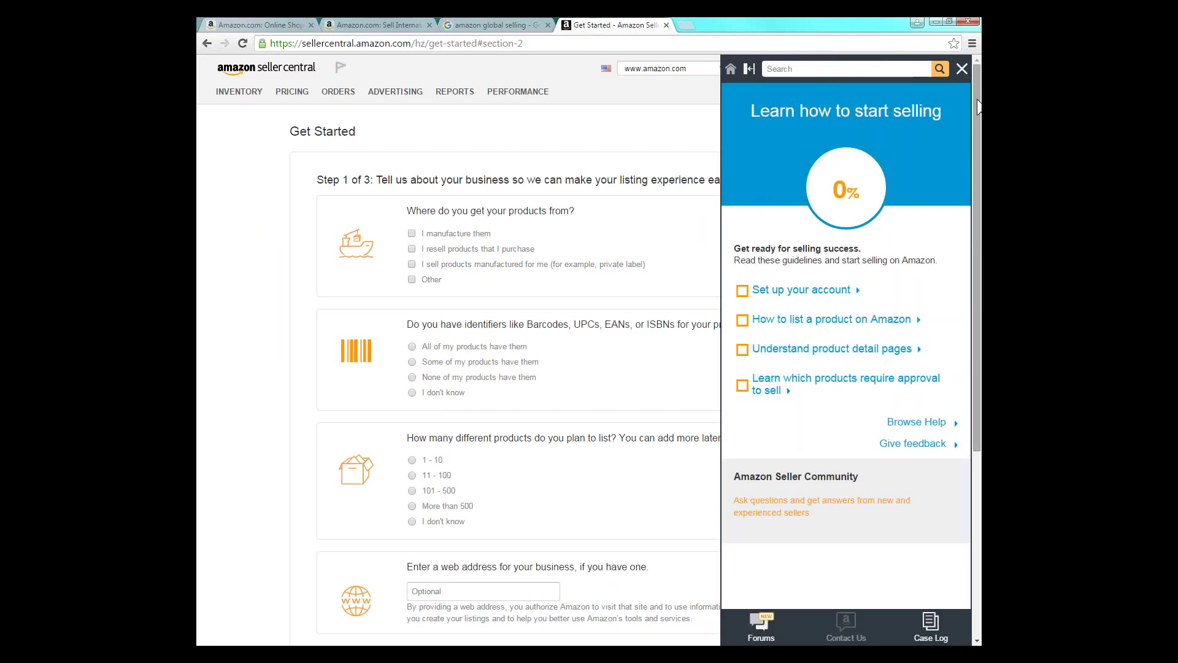
left_click(962, 69)
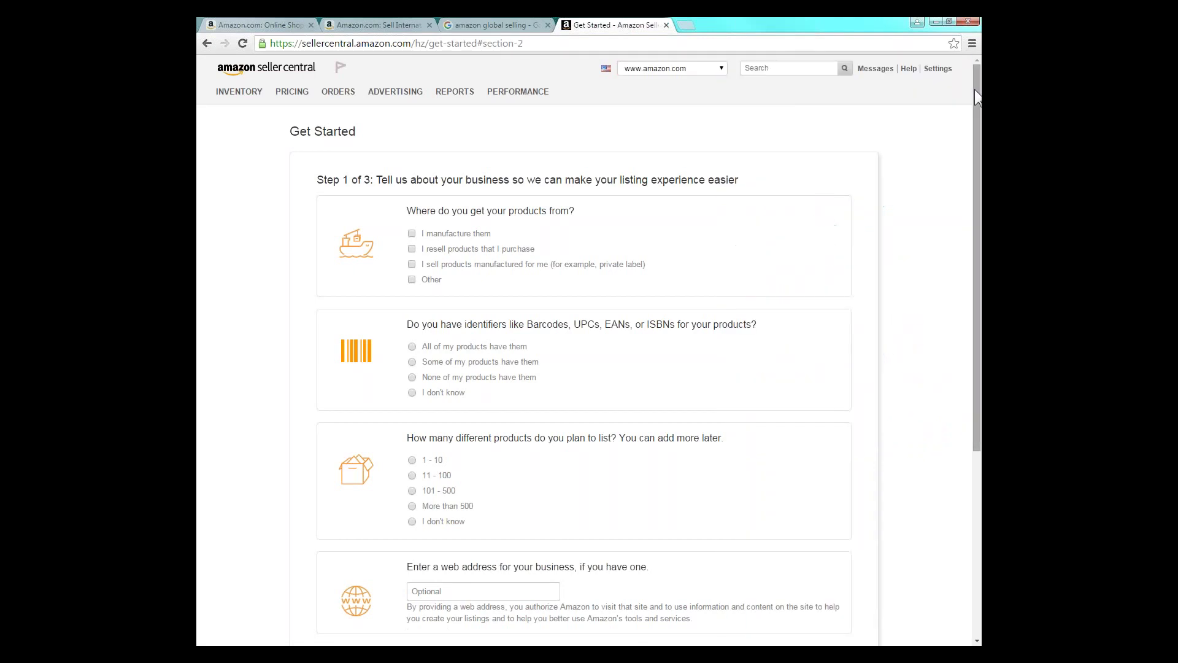
left_click_drag(978, 96, 954, 161)
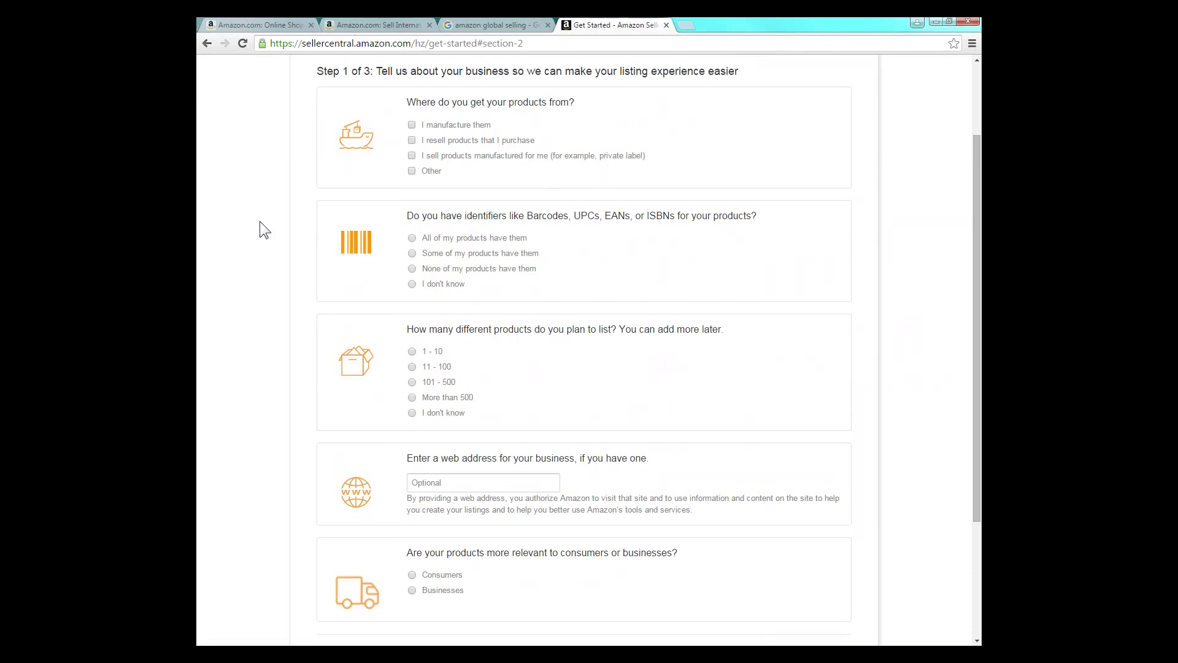
scroll(221, 245, "up", 1)
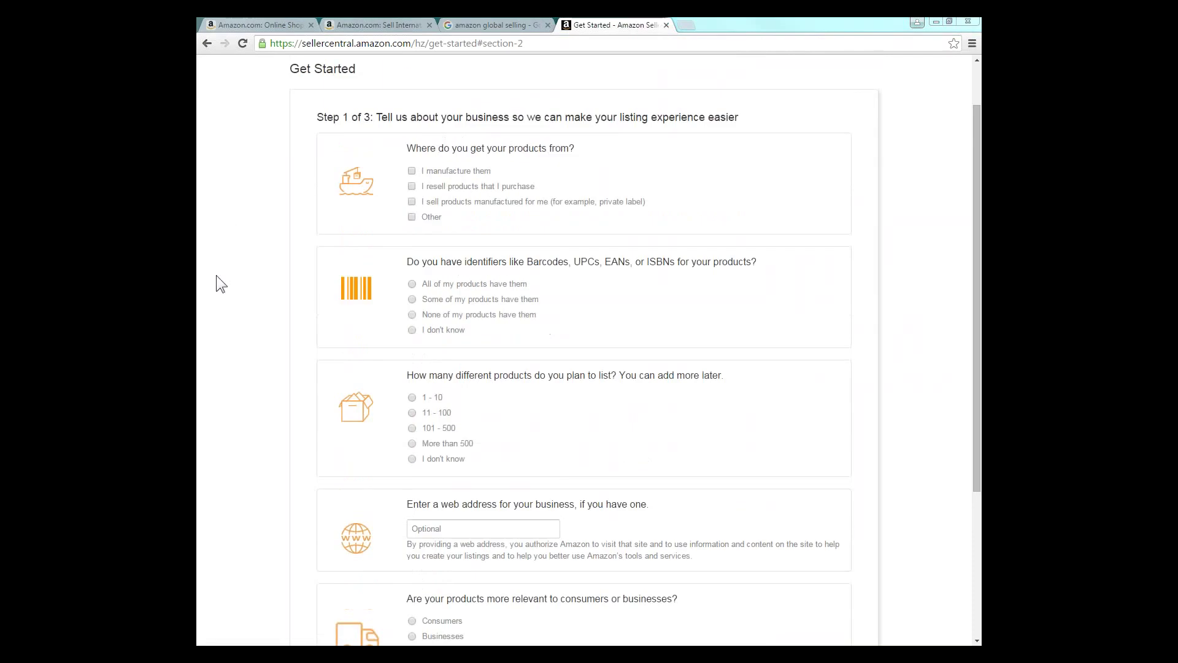